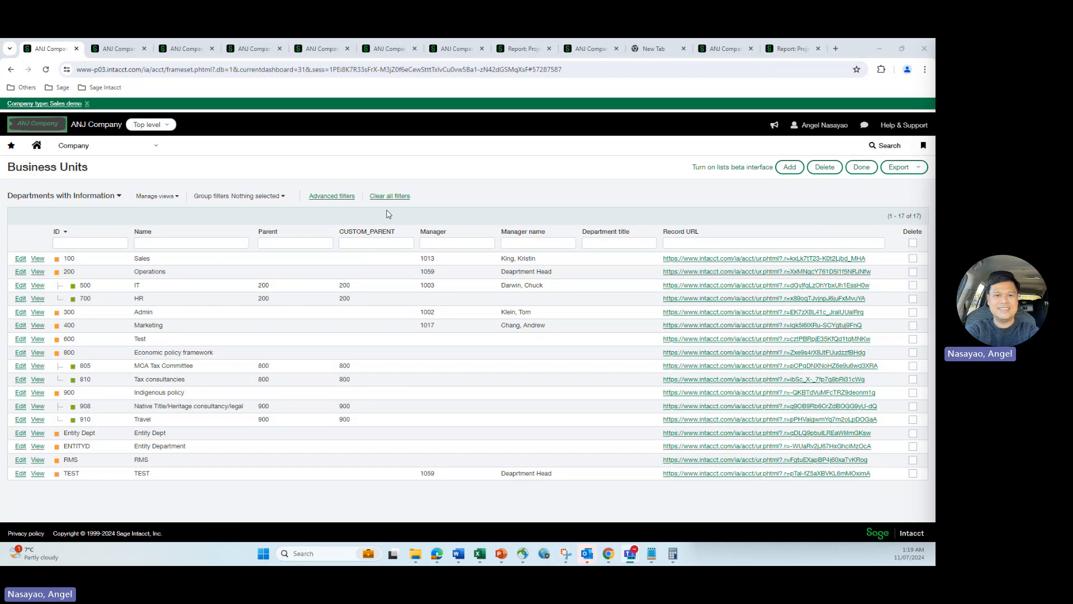
Pick out business units 800, 900 and 908 in the Business Units list
{"action": "left_click", "coordinate": [201, 242]}
{"action": "double_click", "coordinate": [72, 352]}
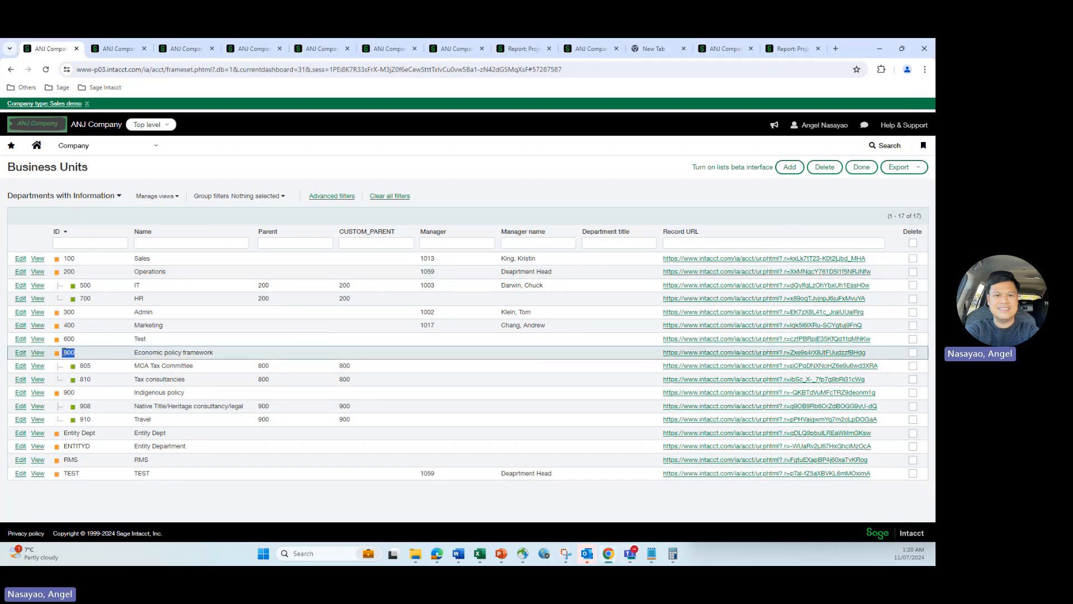
{"action": "left_click_drag", "start_coordinate": [72, 406], "coordinate": [66, 393]}
{"action": "left_click", "coordinate": [65, 393]}
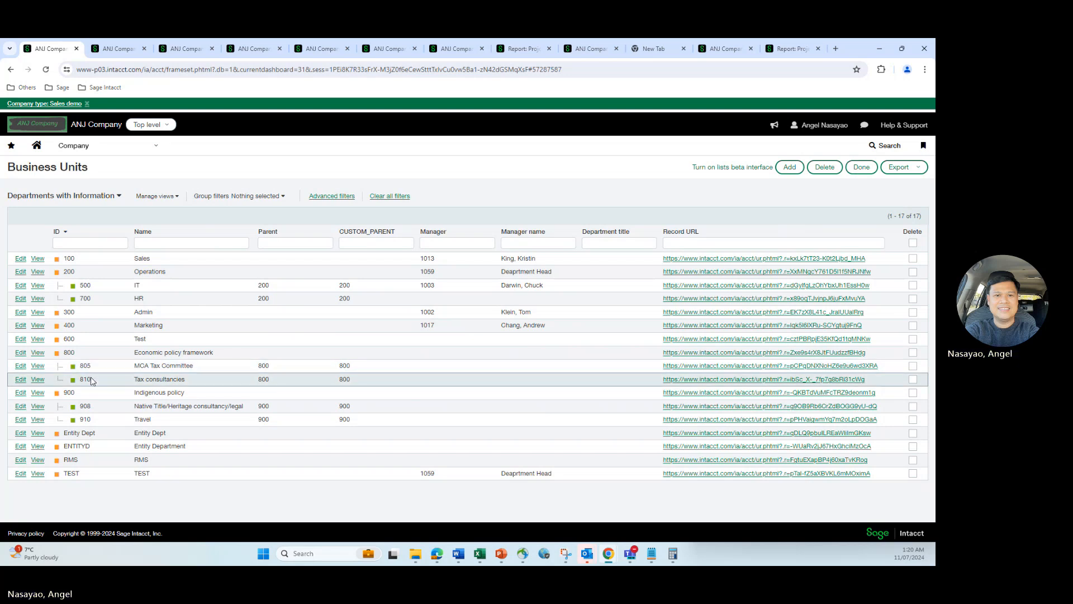
Show the user's assigned business units and highlight unit 810
{"action": "left_click", "coordinate": [122, 49]}
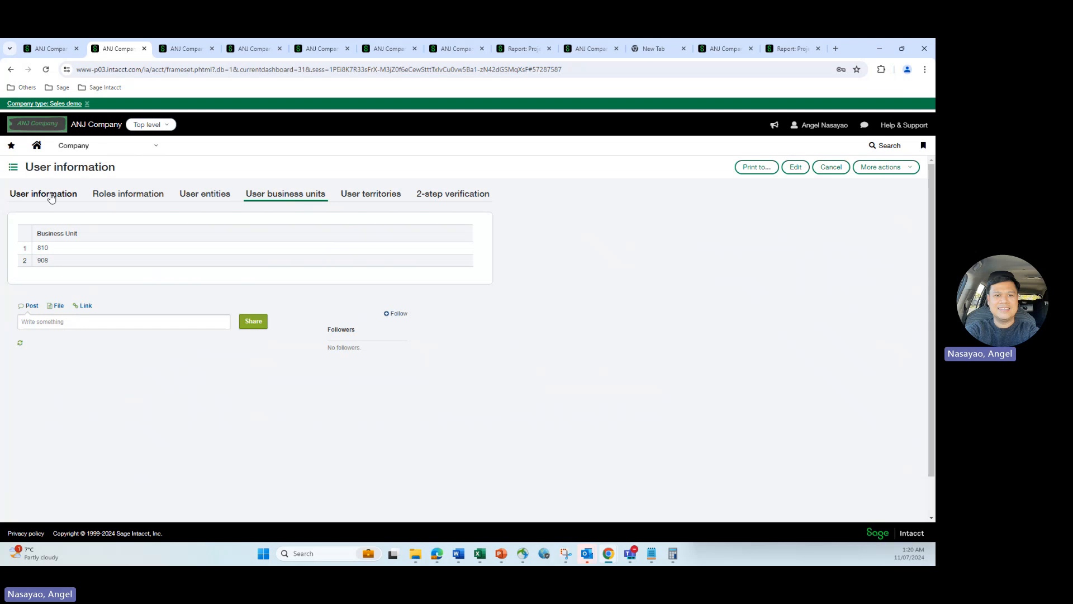
{"action": "left_click", "coordinate": [48, 195]}
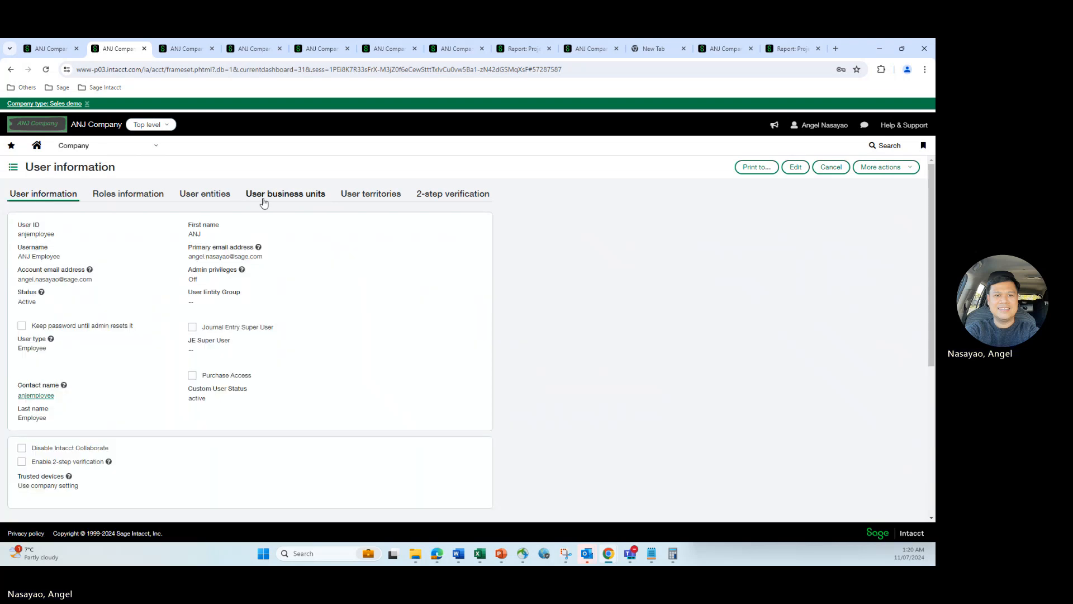
{"action": "left_click", "coordinate": [263, 200]}
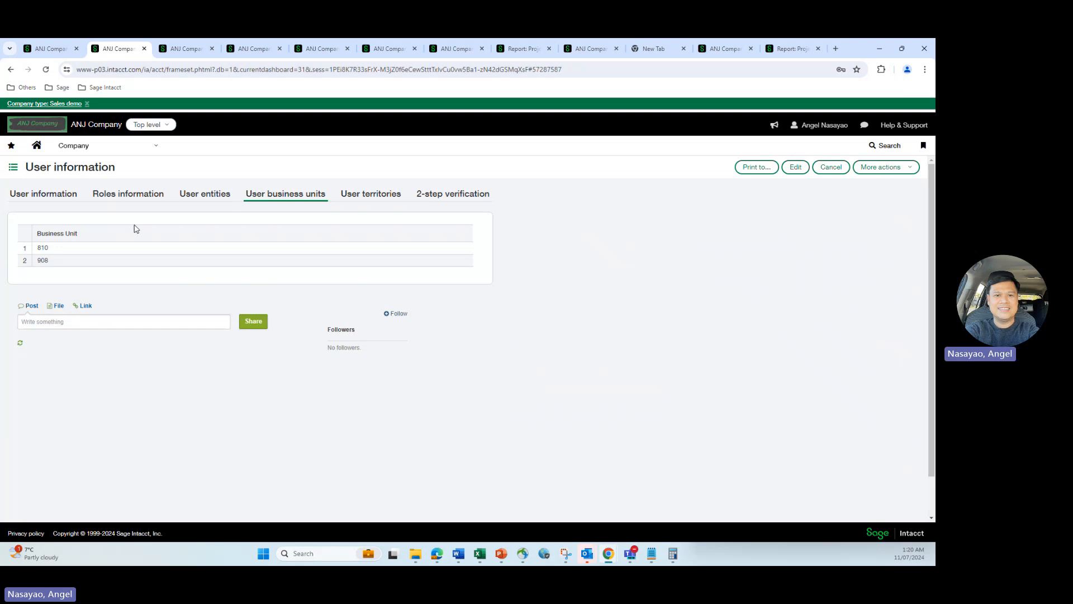
{"action": "mouse_move", "coordinate": [49, 249]}
{"action": "left_mouse_down"}
{"action": "mouse_move", "coordinate": [38, 248]}
{"action": "mouse_move", "coordinate": [41, 260]}
{"action": "left_mouse_up"}
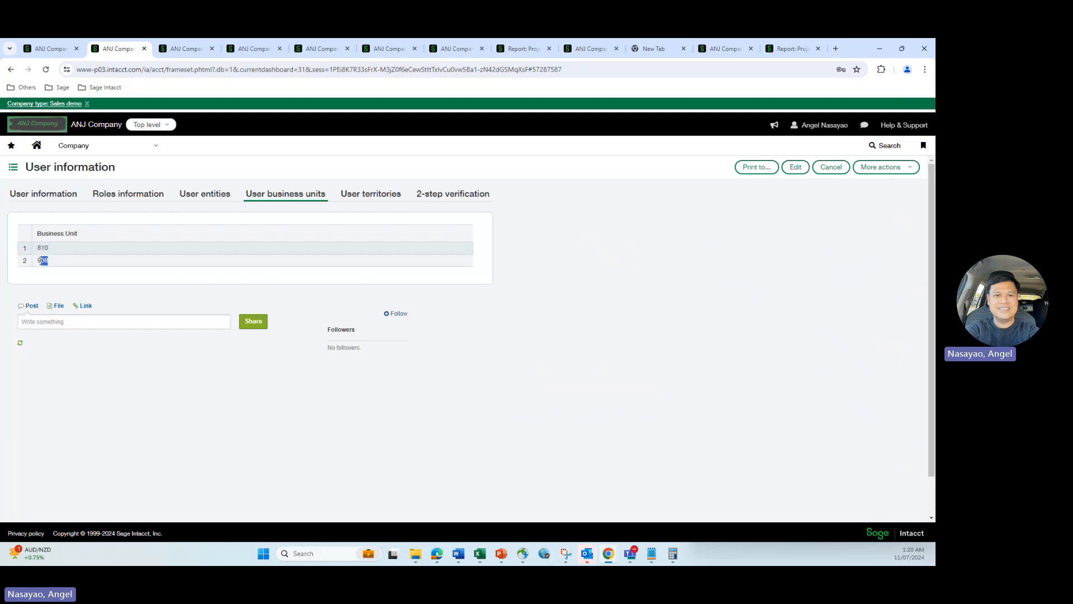
Locate unit 810 in the Business Units list, then highlight assigned unit 908
{"action": "left_click", "coordinate": [50, 53]}
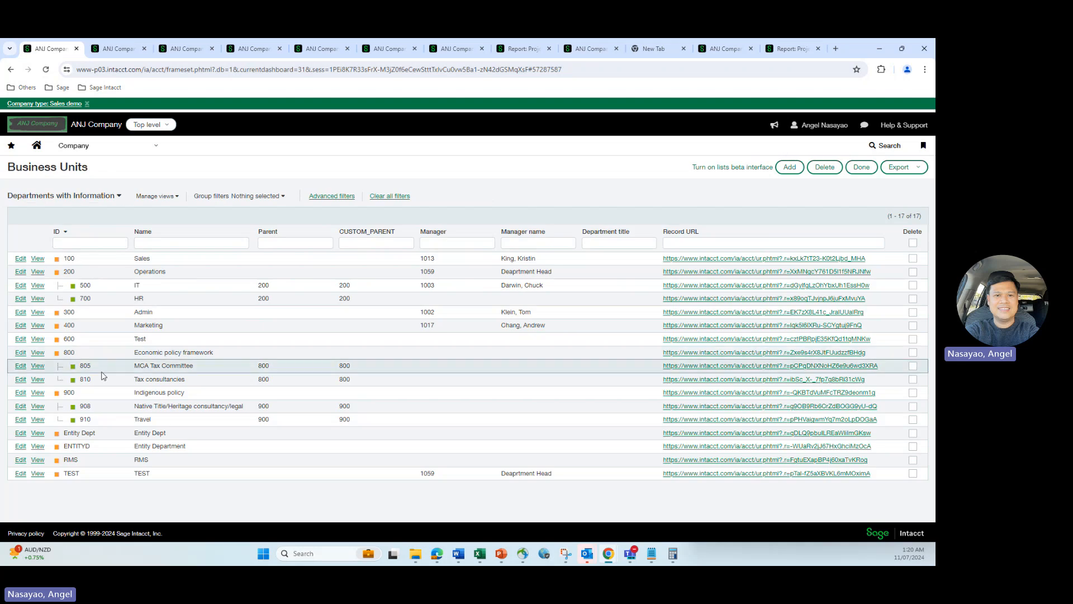
{"action": "left_click_drag", "start_coordinate": [93, 379], "coordinate": [80, 406]}
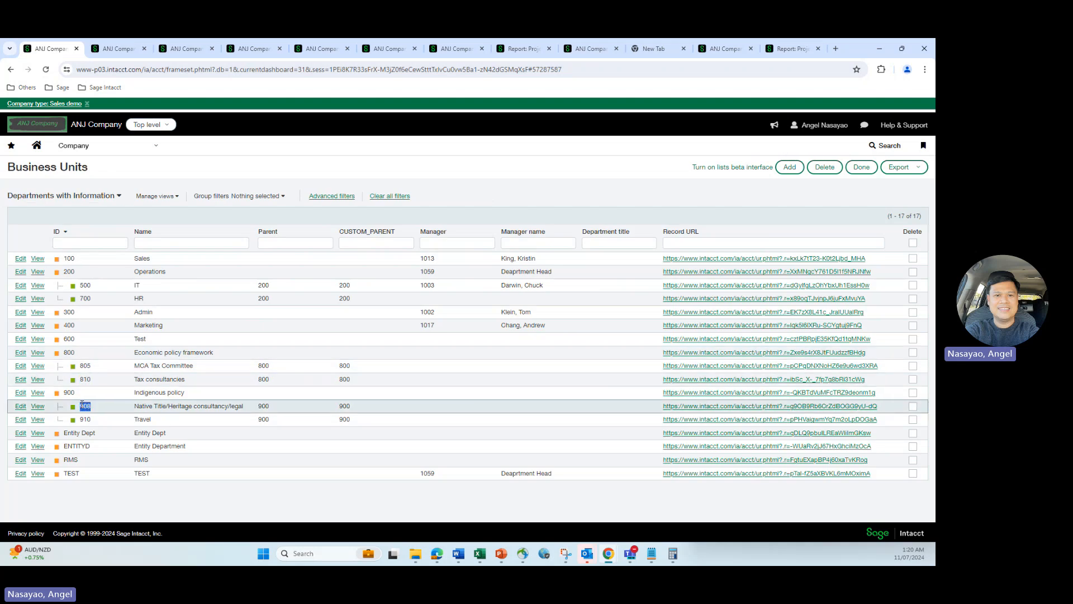
{"action": "left_click", "coordinate": [124, 50]}
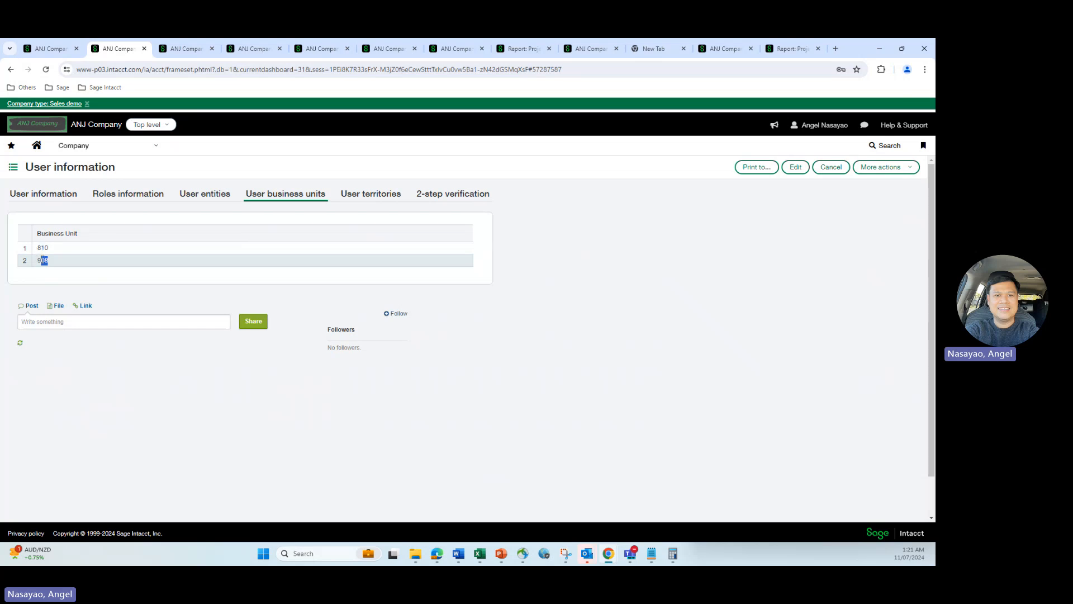
{"action": "left_click", "coordinate": [50, 265]}
{"action": "left_click_drag", "start_coordinate": [52, 264], "coordinate": [37, 263]}
Check that unit 805's CUSTOM_PARENT is 800, then view the Business Unit custom field definition
{"action": "left_click", "coordinate": [186, 50]}
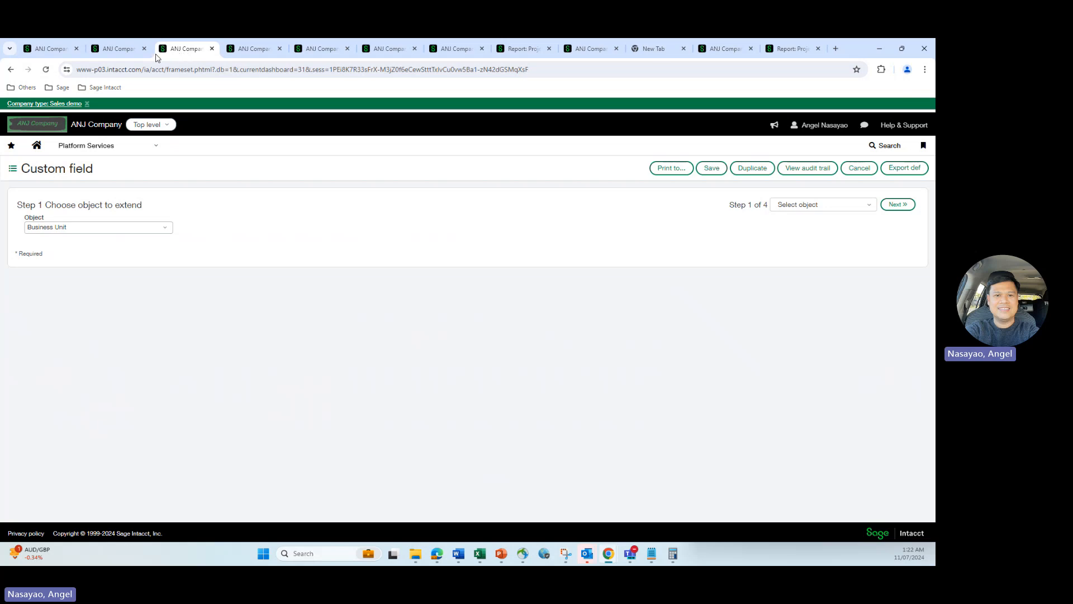
{"action": "left_click", "coordinate": [115, 51]}
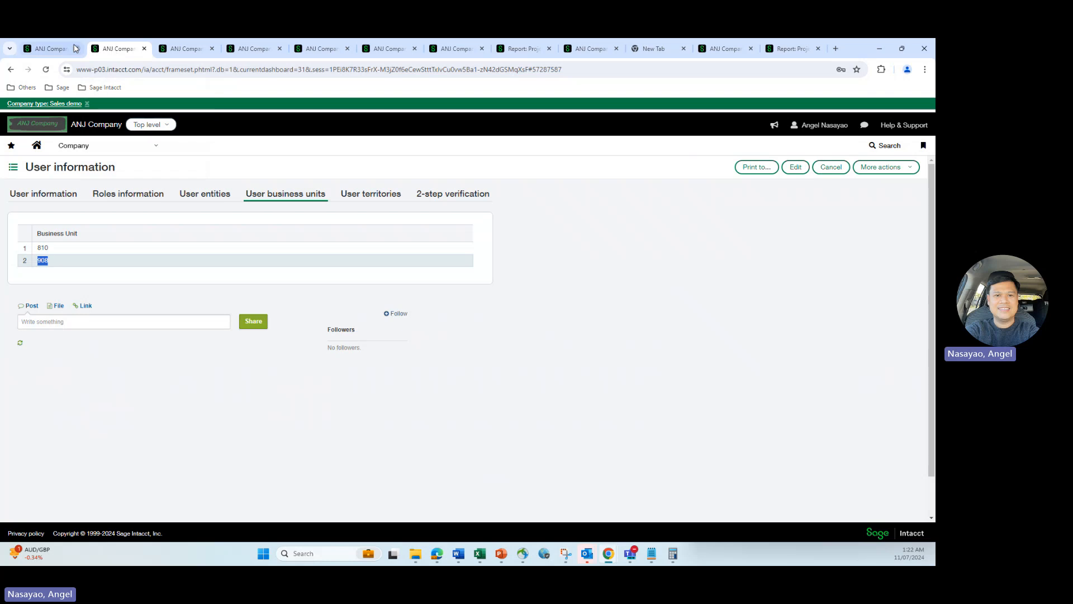
{"action": "left_click", "coordinate": [50, 49]}
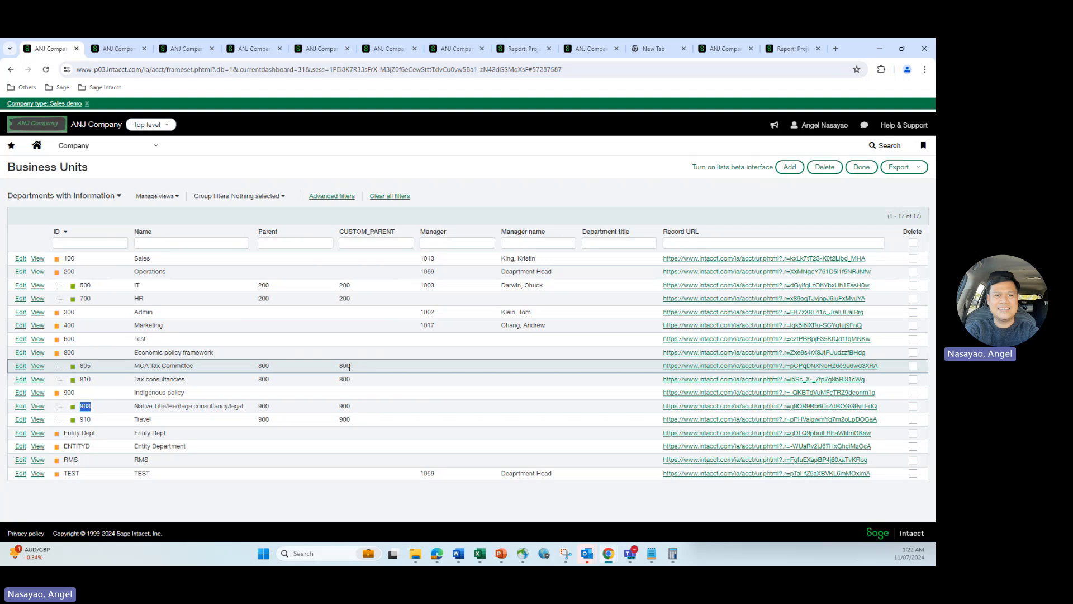
{"action": "left_click_drag", "start_coordinate": [351, 369], "coordinate": [342, 366]}
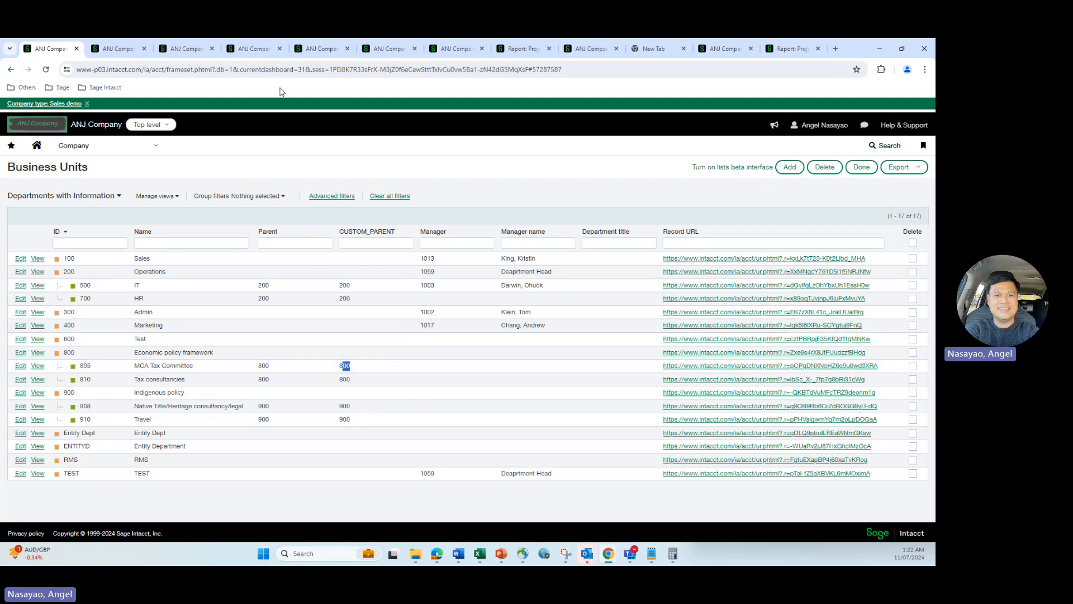
{"action": "left_click", "coordinate": [183, 50]}
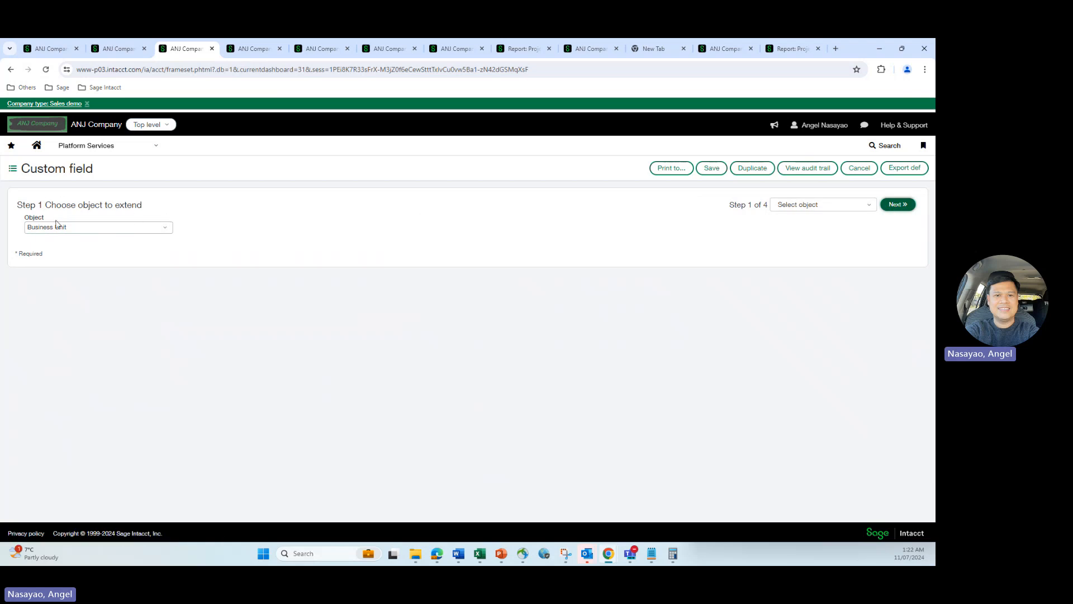
Advance the CUSTOM_PARENT field setup to Step 3, then view the DEPARTMENT_CUSTOM_PARENT smart event
{"action": "left_click", "coordinate": [898, 204]}
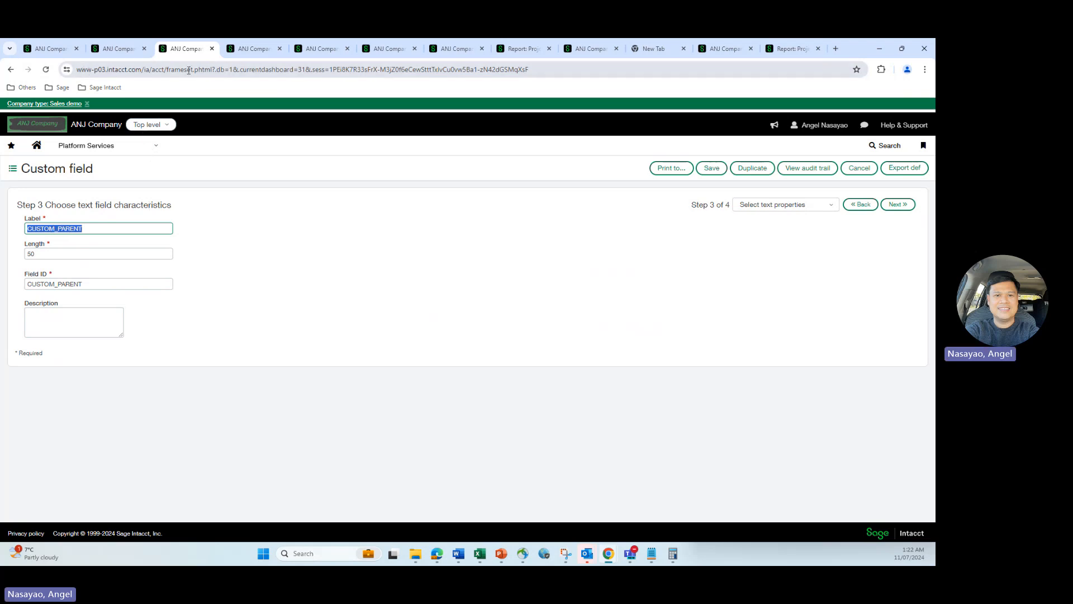
{"action": "left_click", "coordinate": [254, 48]}
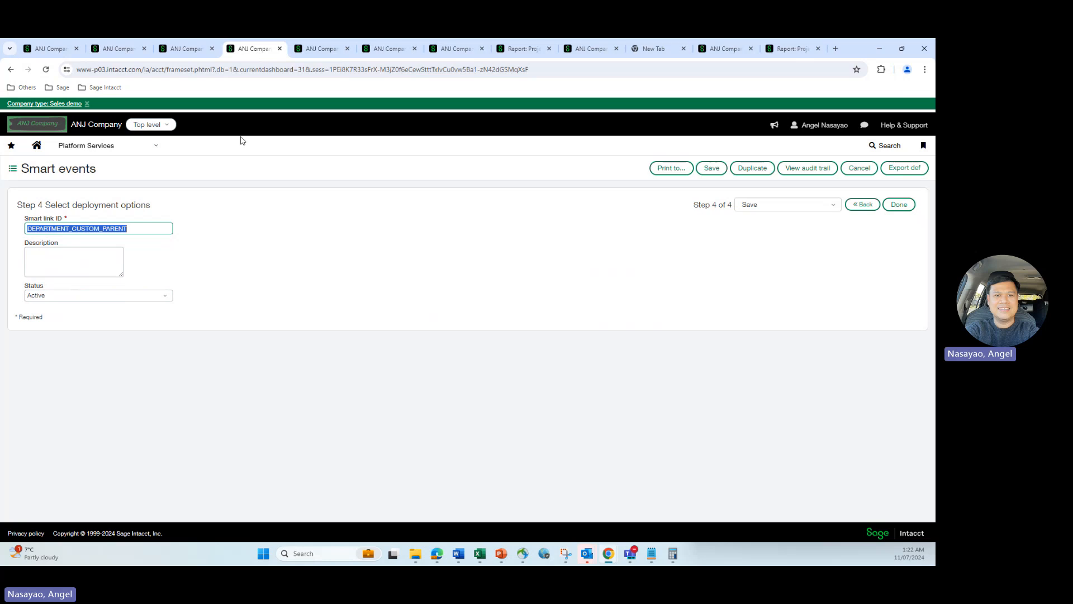
Step through the smart event from Select object to the API arguments step
{"action": "left_click", "coordinate": [258, 211]}
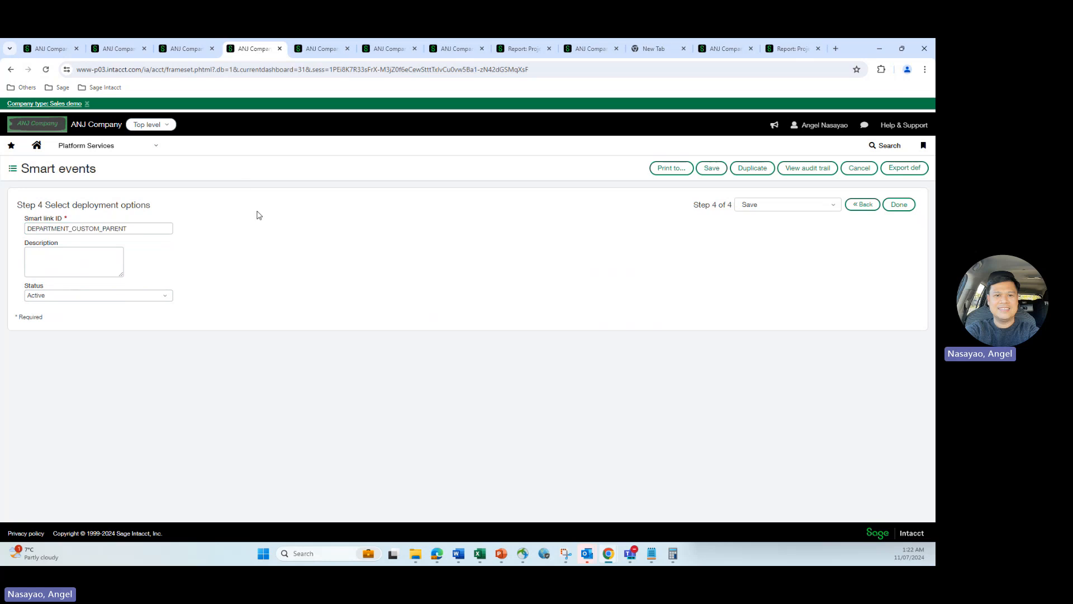
{"action": "left_click", "coordinate": [829, 206]}
{"action": "left_click", "coordinate": [746, 221]}
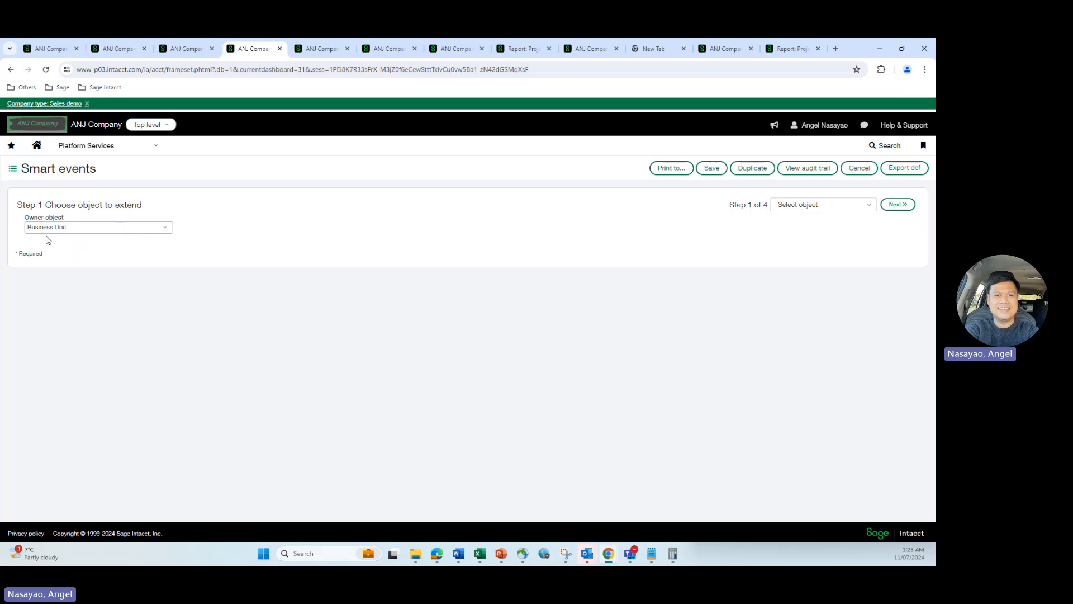
{"action": "left_click", "coordinate": [894, 206]}
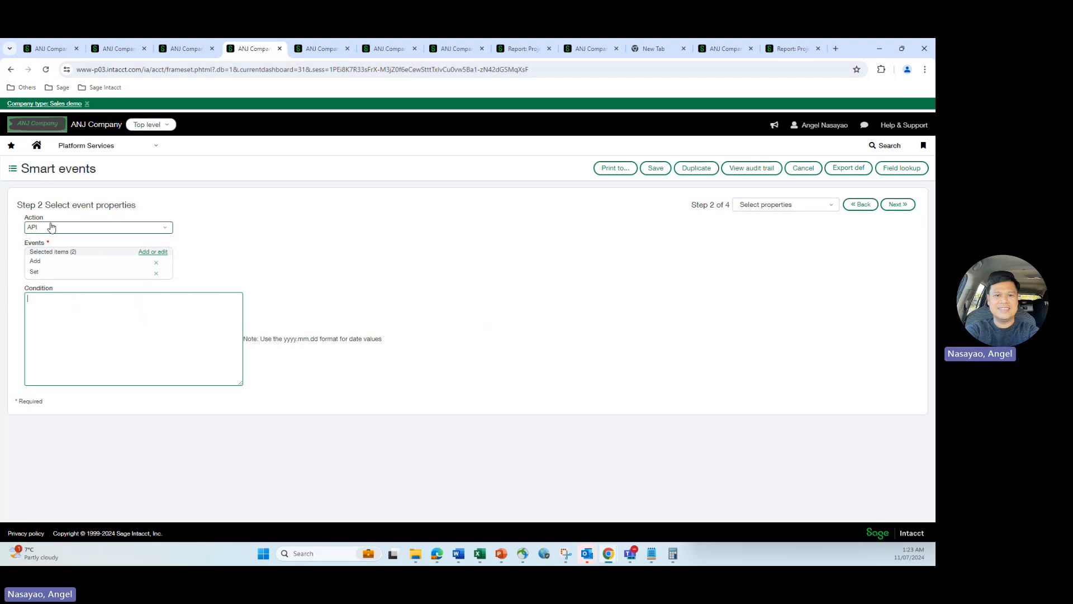
{"action": "left_click", "coordinate": [896, 204]}
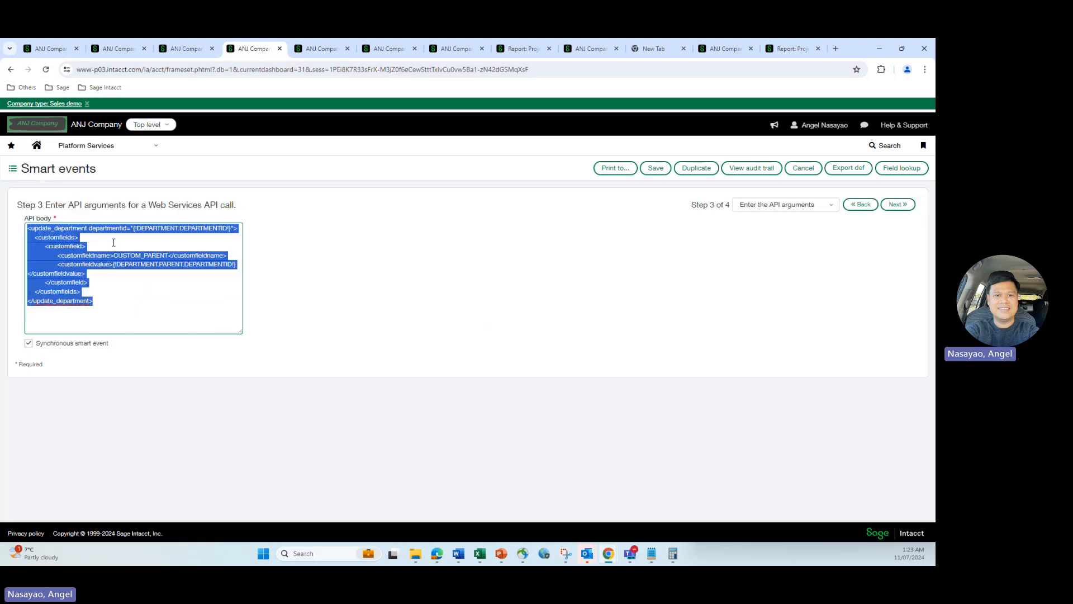
Widen the API body and highlight CUSTOM_PARENT and DEPARTMENTID, then return to the field definition
{"action": "left_click_drag", "start_coordinate": [240, 332], "coordinate": [398, 311]}
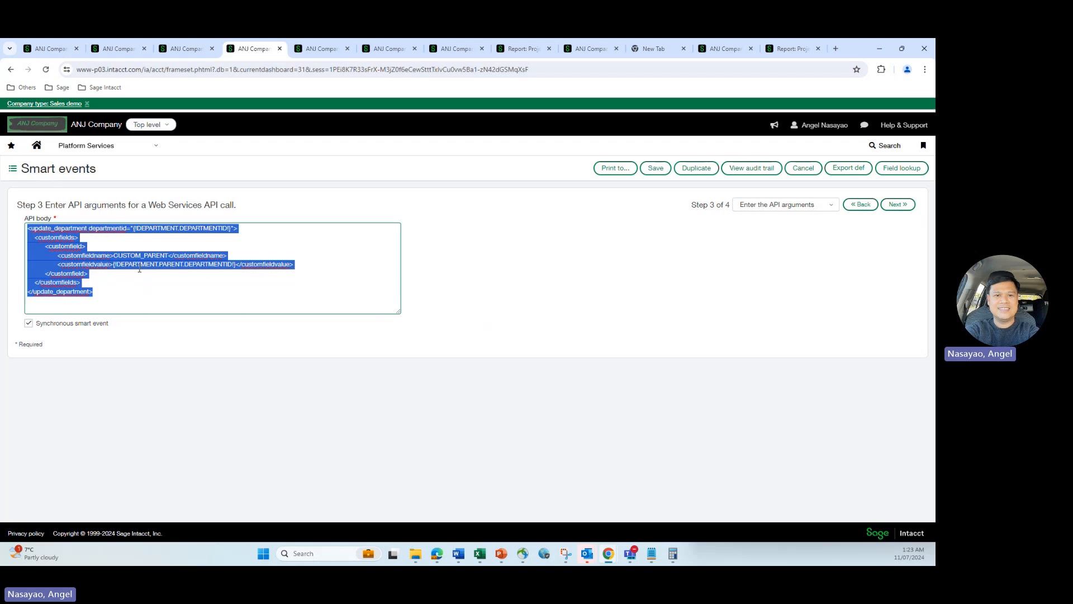
{"action": "left_click", "coordinate": [140, 269]}
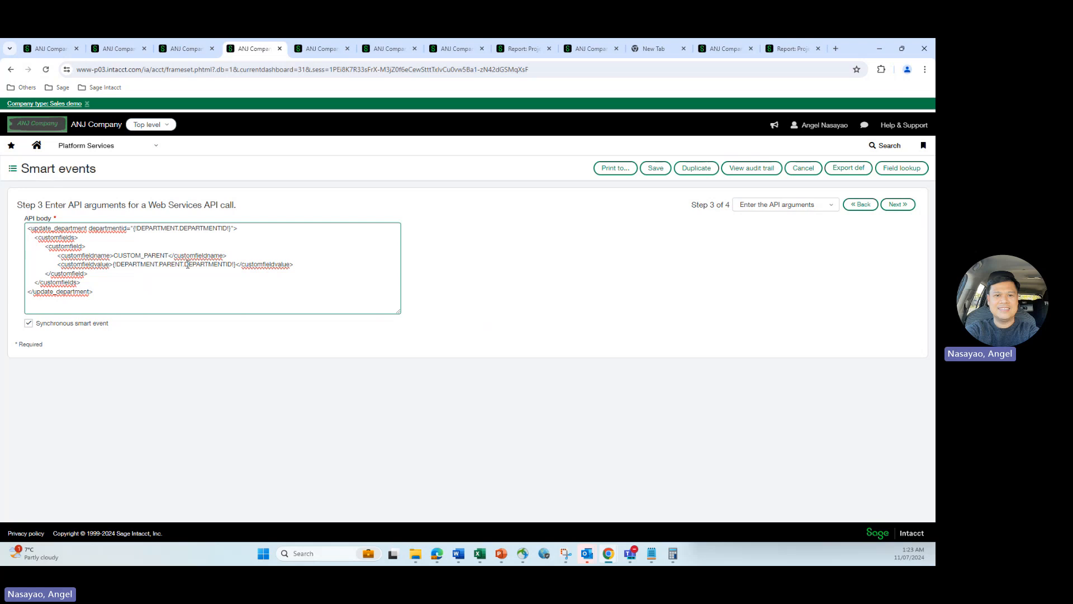
{"action": "left_click_drag", "start_coordinate": [186, 264], "coordinate": [231, 265]}
{"action": "left_click_drag", "start_coordinate": [119, 255], "coordinate": [169, 256]}
{"action": "left_click", "coordinate": [178, 48]}
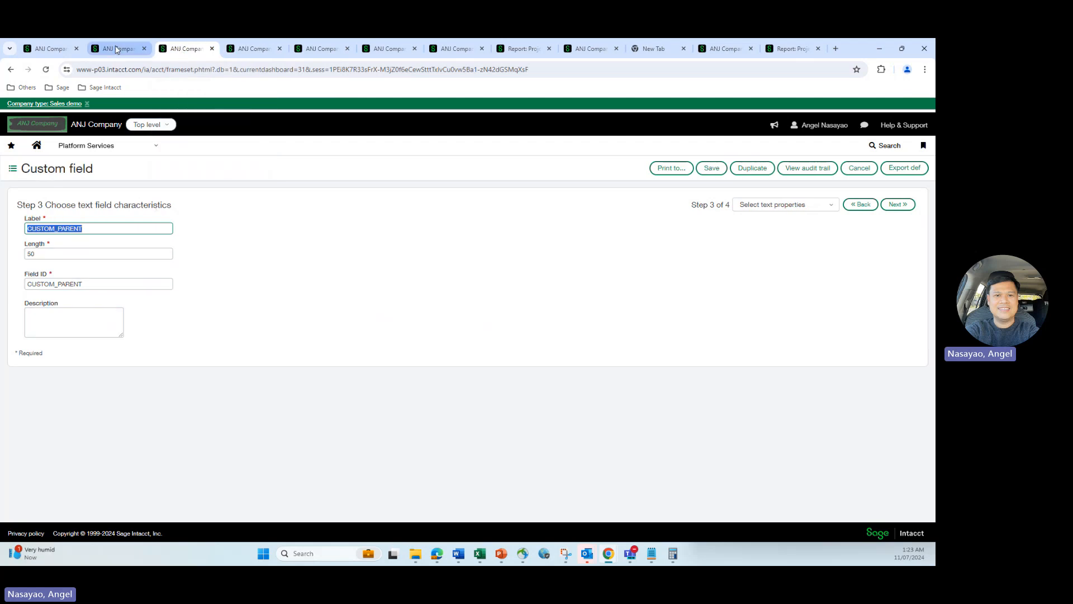
Open business unit 805 from the Business Units list to see Parent and CUSTOM_PARENT 800
{"action": "left_click", "coordinate": [50, 48]}
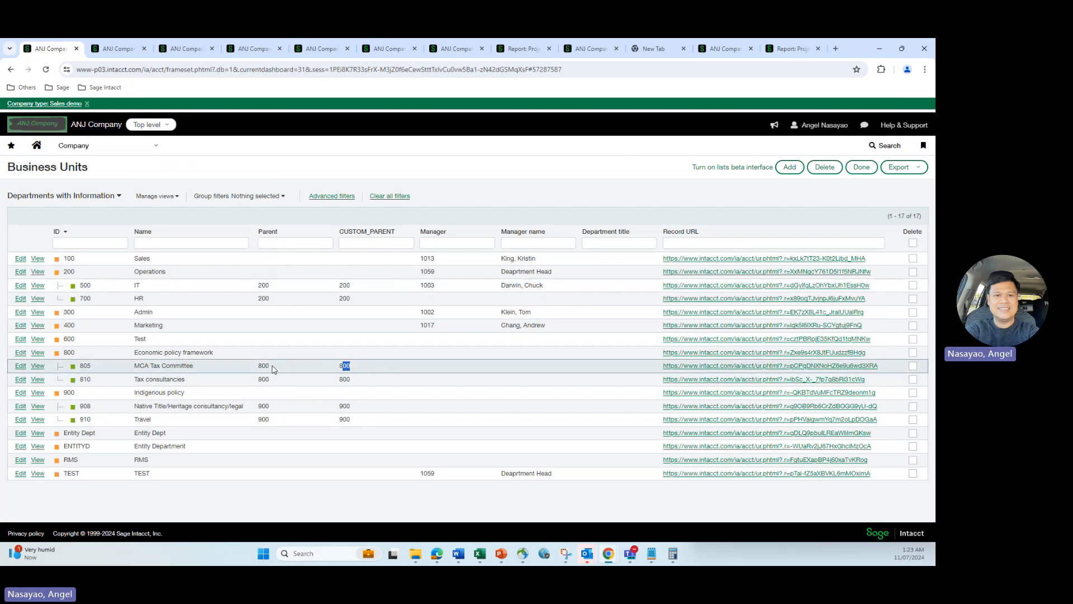
{"action": "left_click", "coordinate": [20, 366]}
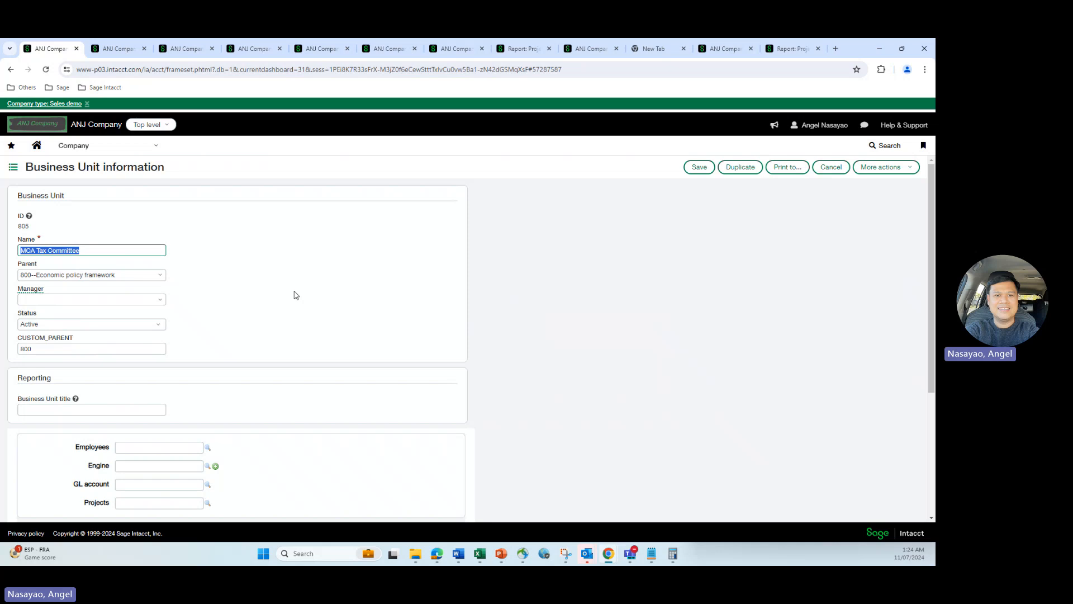
Glance at the smart event's API body, then view the Economic policy 3 report structure
{"action": "left_click", "coordinate": [251, 49]}
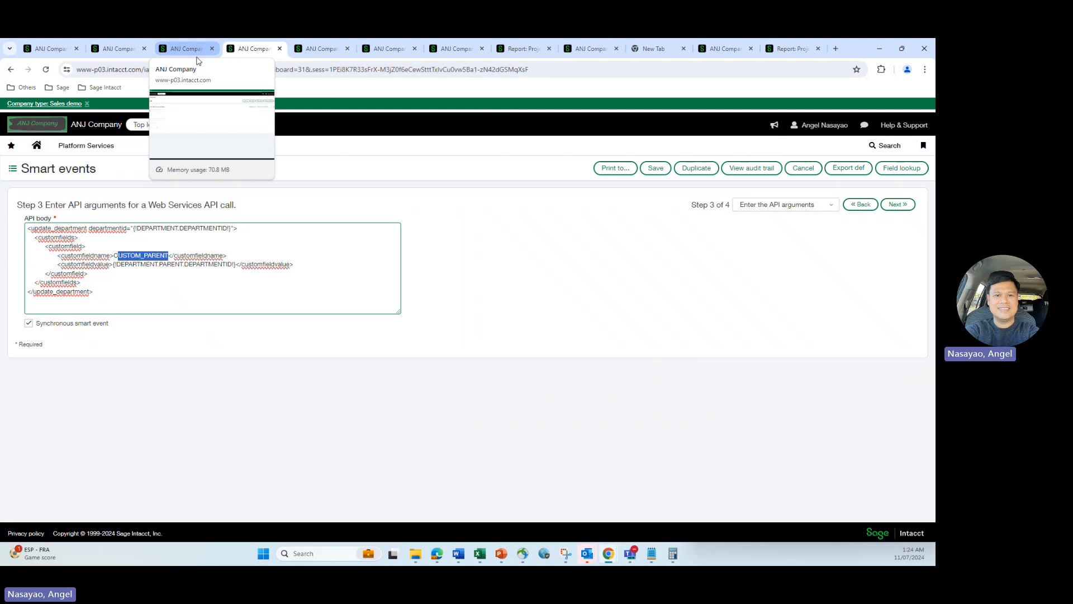
{"action": "left_click", "coordinate": [323, 51]}
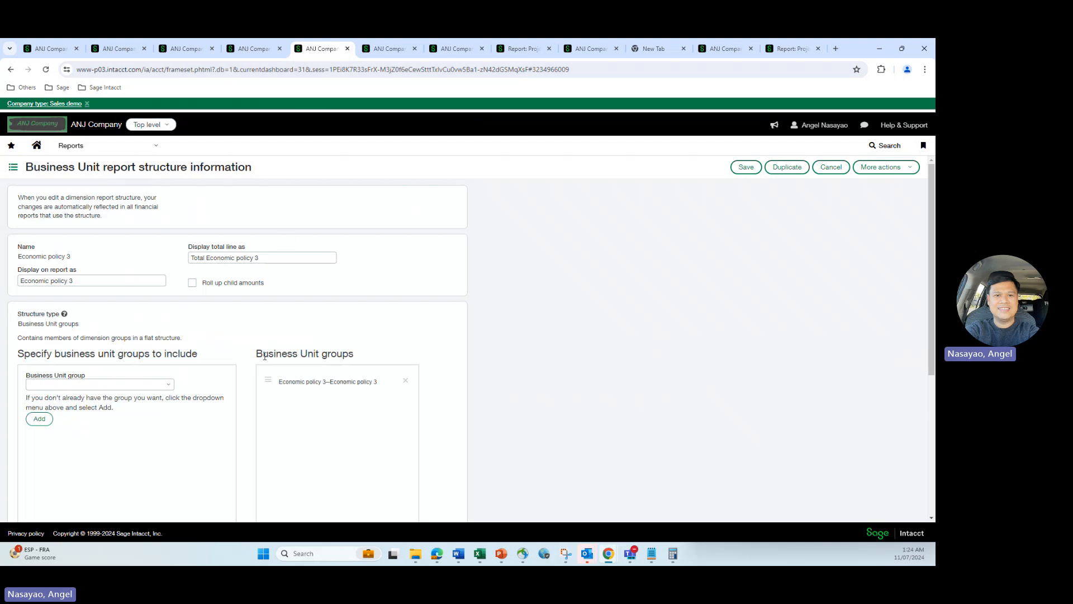
Inspect the Economic policy 3 group's filter field CUSTOM_PARENT and its value 800
{"action": "left_click", "coordinate": [378, 53]}
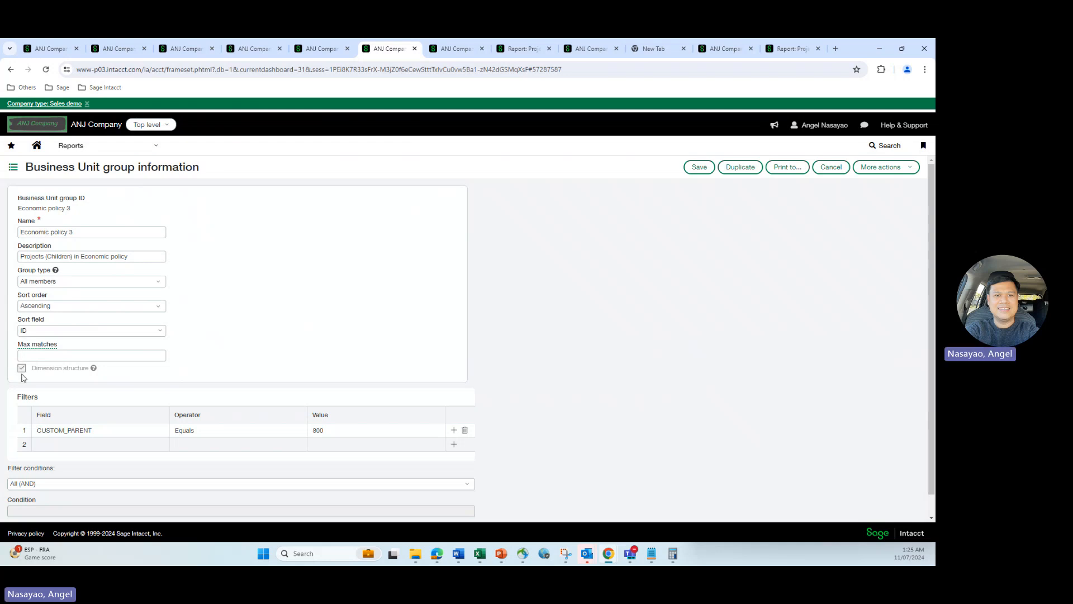
{"action": "left_click", "coordinate": [323, 48]}
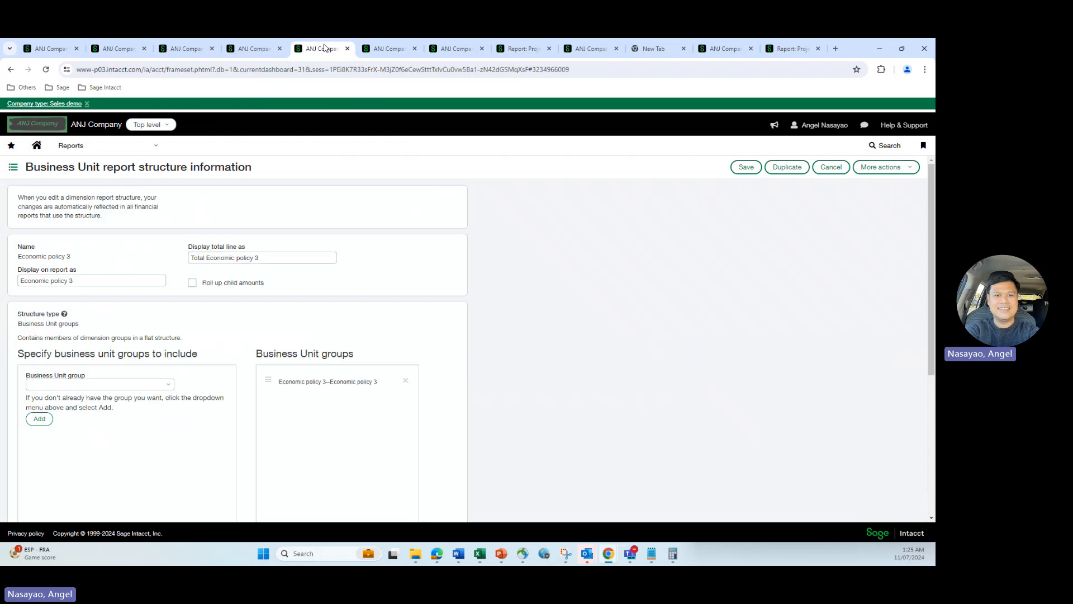
{"action": "left_click", "coordinate": [383, 50]}
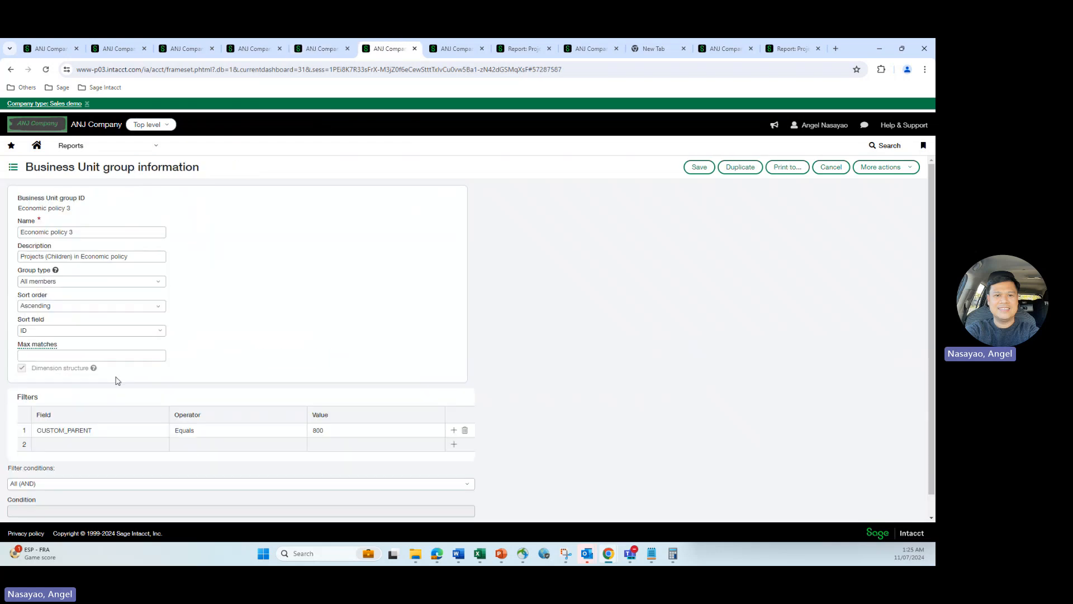
{"action": "scroll", "coordinate": [73, 397], "scroll_direction": "down", "scroll_amount": 1}
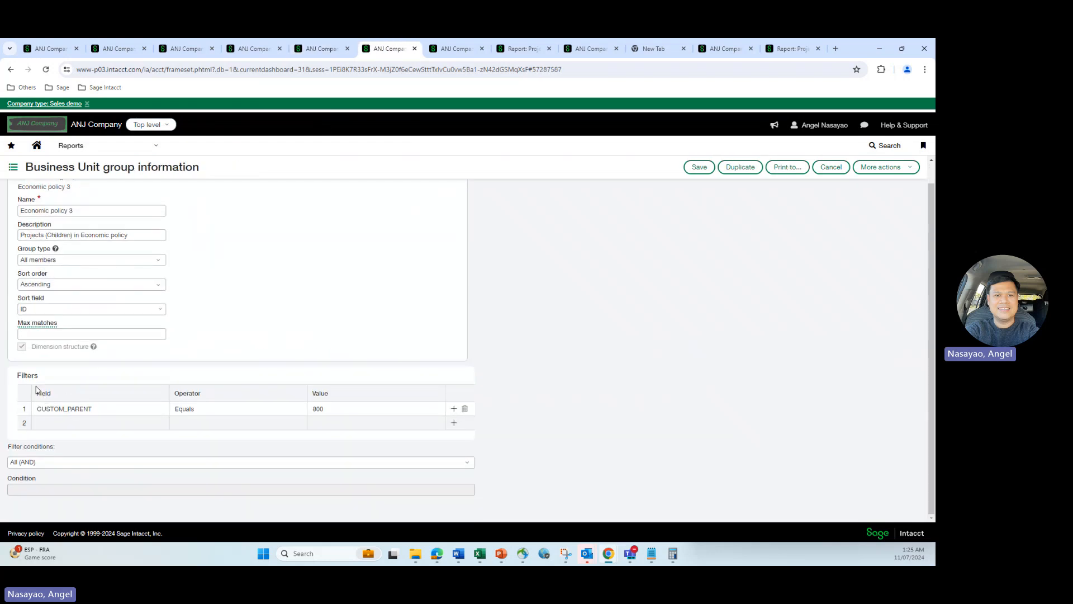
{"action": "left_click", "coordinate": [71, 410]}
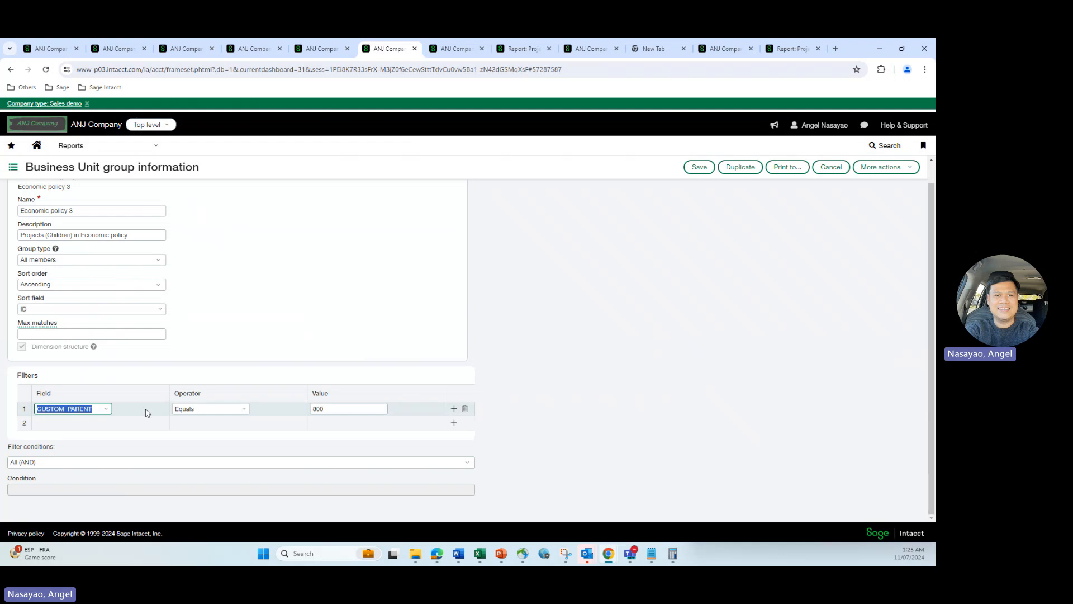
{"action": "left_click", "coordinate": [329, 407]}
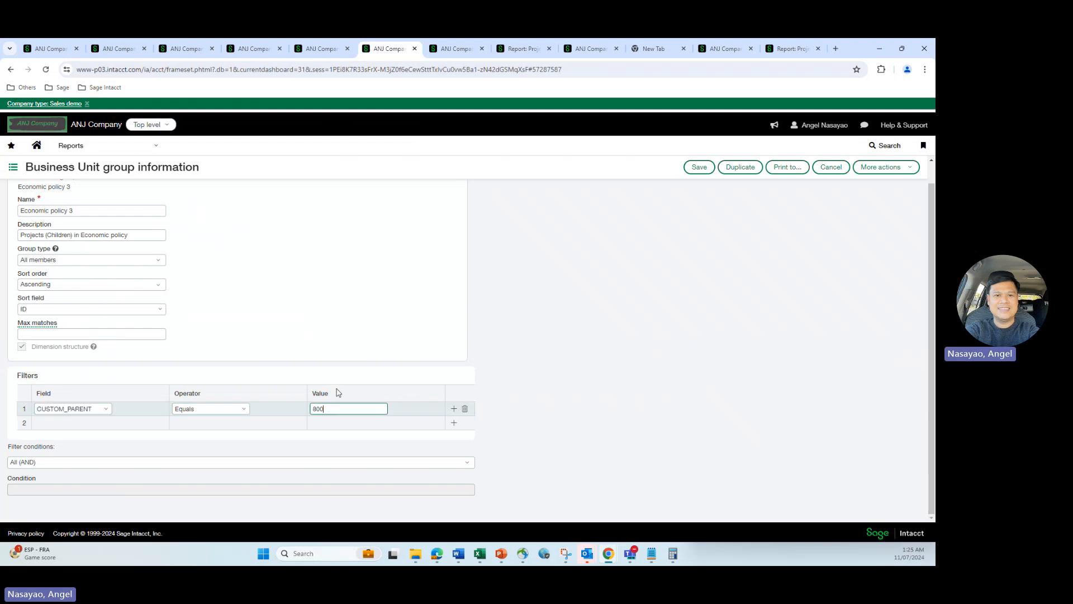
Recheck unit 805's CUSTOM_PARENT, then browse a second filter row's field list without choosing
{"action": "left_click", "coordinate": [114, 49]}
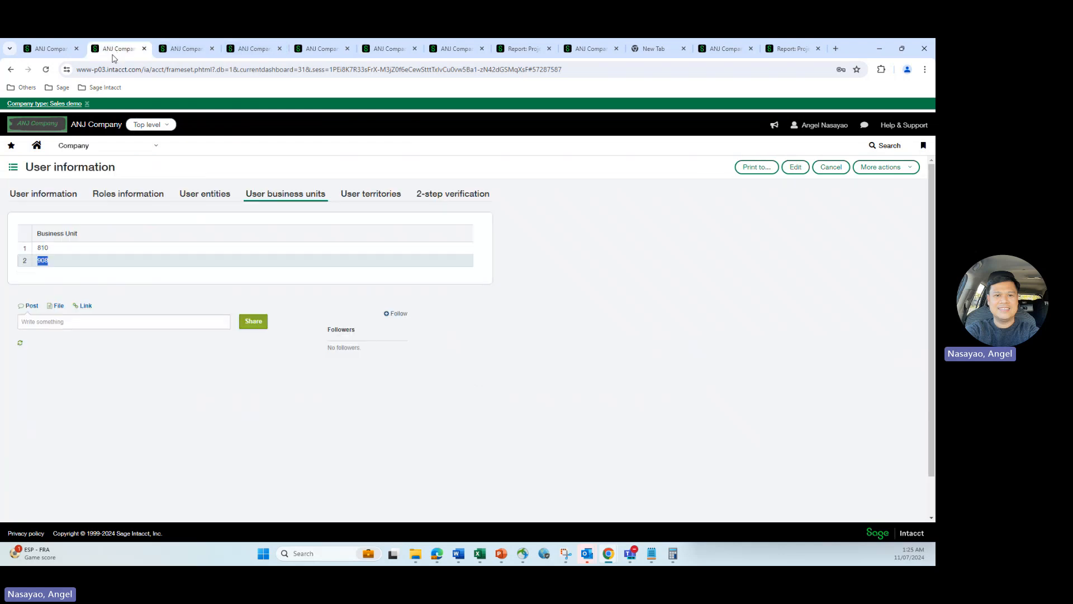
{"action": "left_click", "coordinate": [57, 53]}
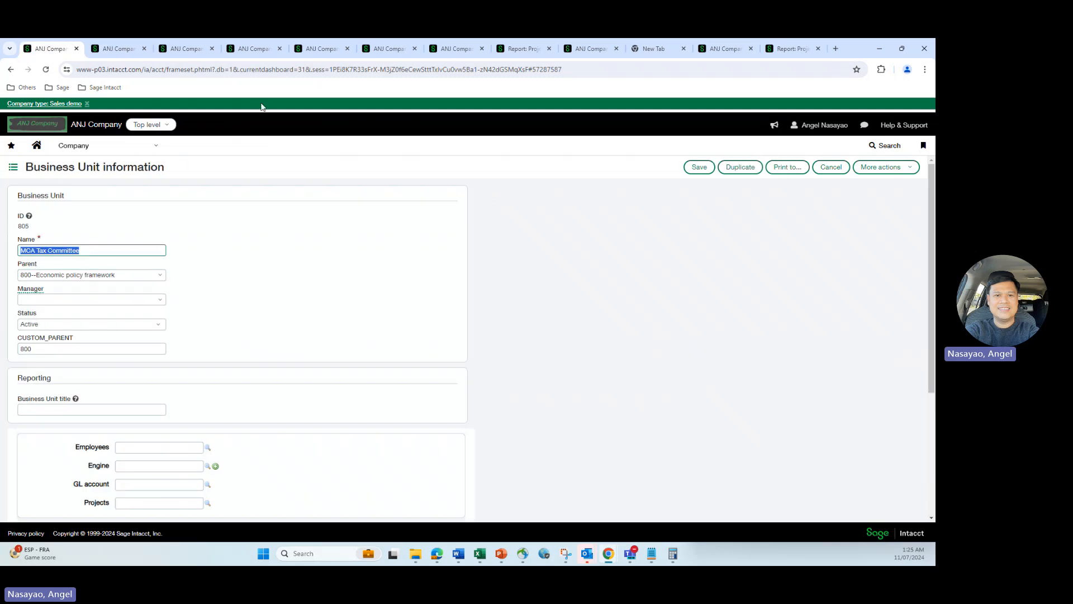
{"action": "left_click", "coordinate": [386, 49]}
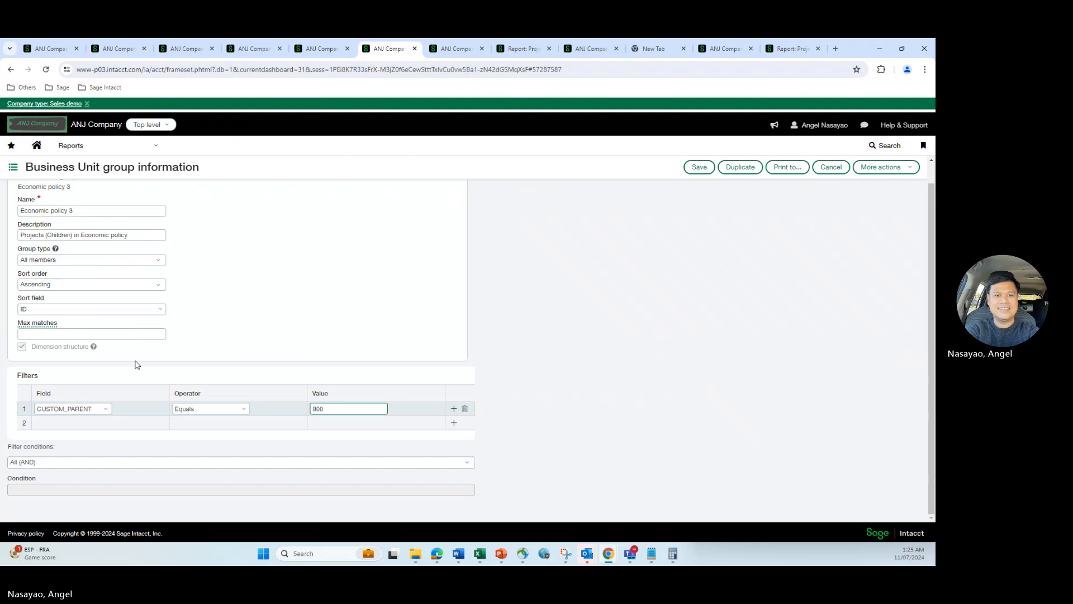
{"action": "left_click", "coordinate": [106, 425]}
{"action": "left_click", "coordinate": [107, 425]}
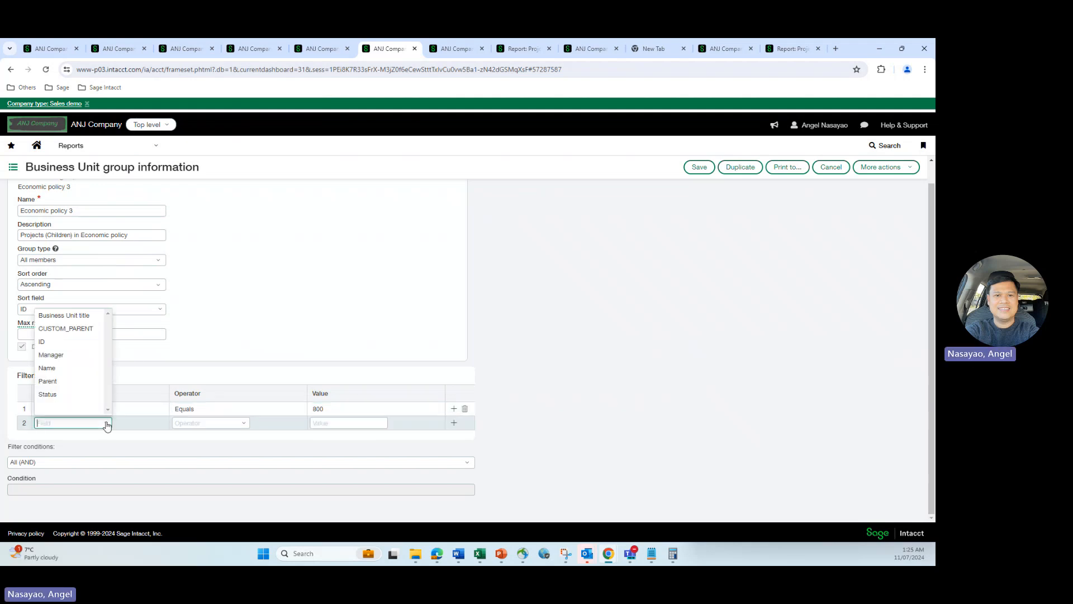
{"action": "left_click", "coordinate": [378, 281]}
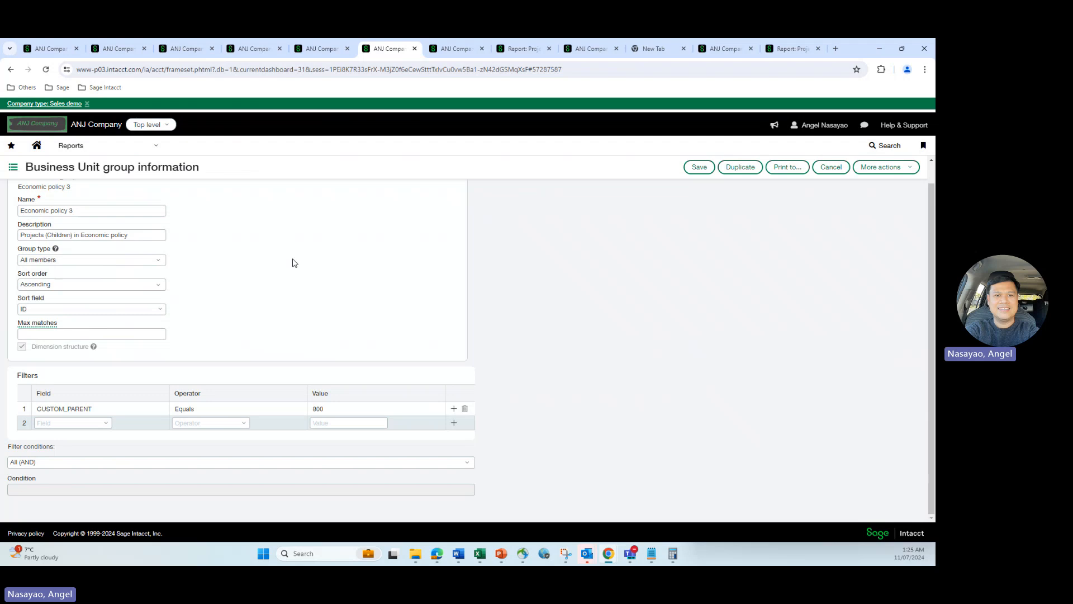
Close the report structure and group pages without saving, choosing Leave
{"action": "left_click", "coordinate": [322, 50]}
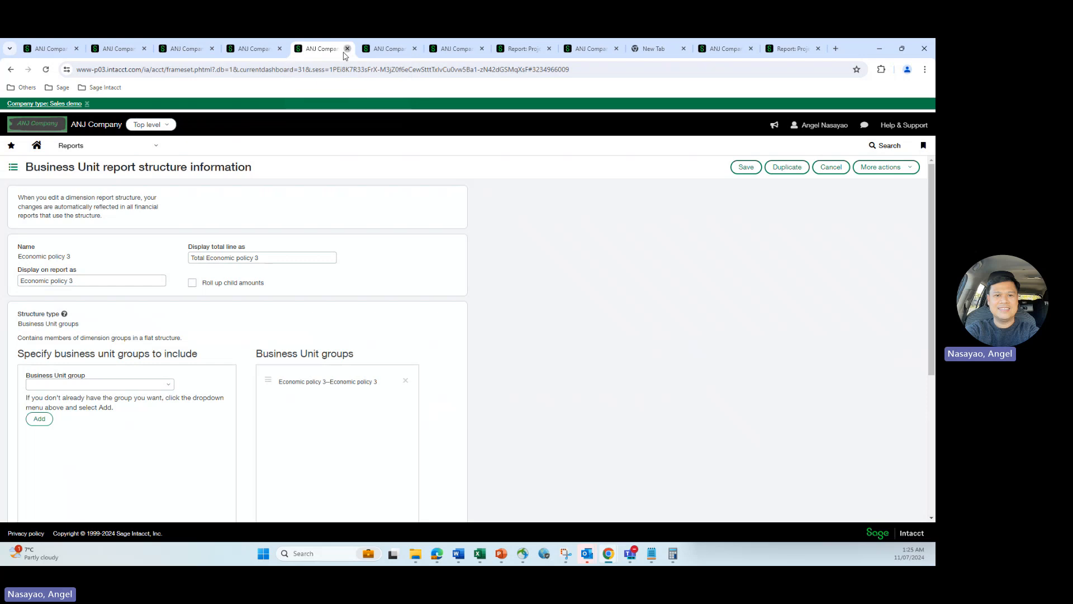
{"action": "left_click", "coordinate": [346, 50]}
{"action": "left_click", "coordinate": [510, 132]}
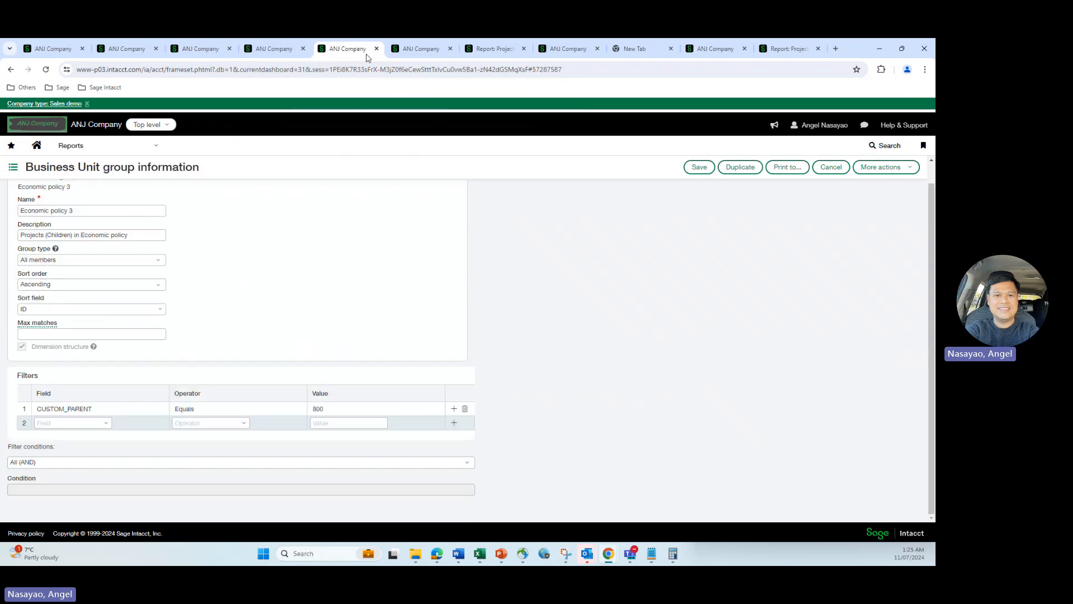
{"action": "left_click", "coordinate": [377, 49]}
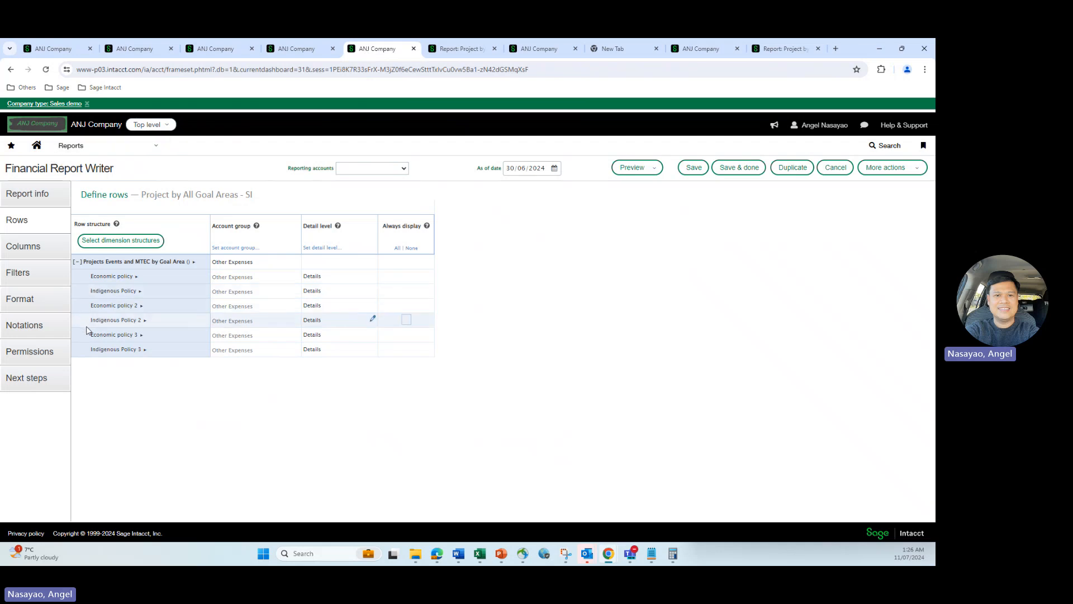
{"action": "mouse_move", "coordinate": [142, 337]}
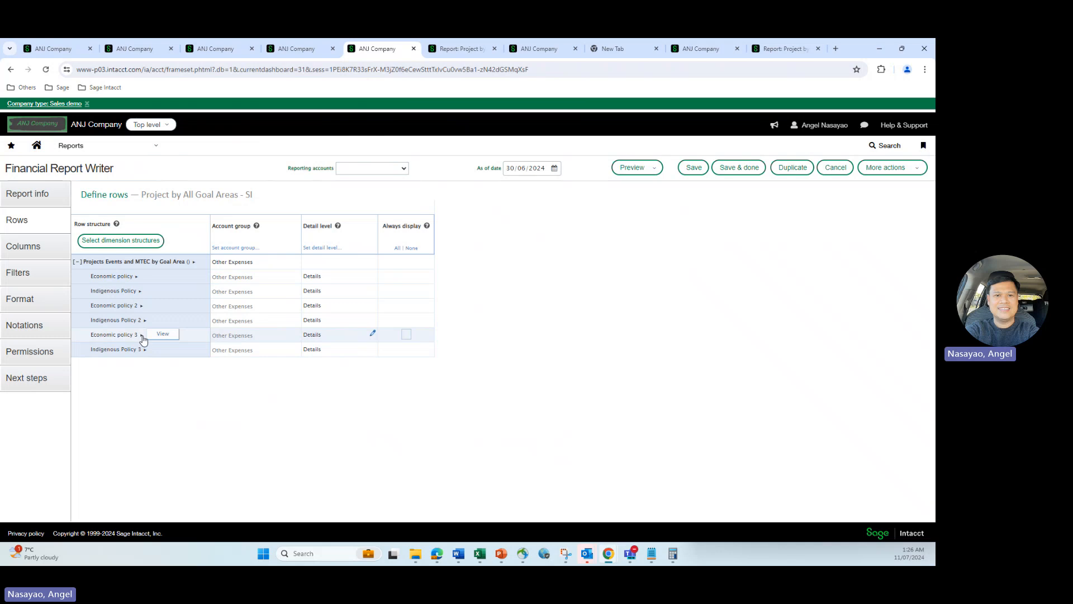
{"action": "left_click", "coordinate": [162, 334]}
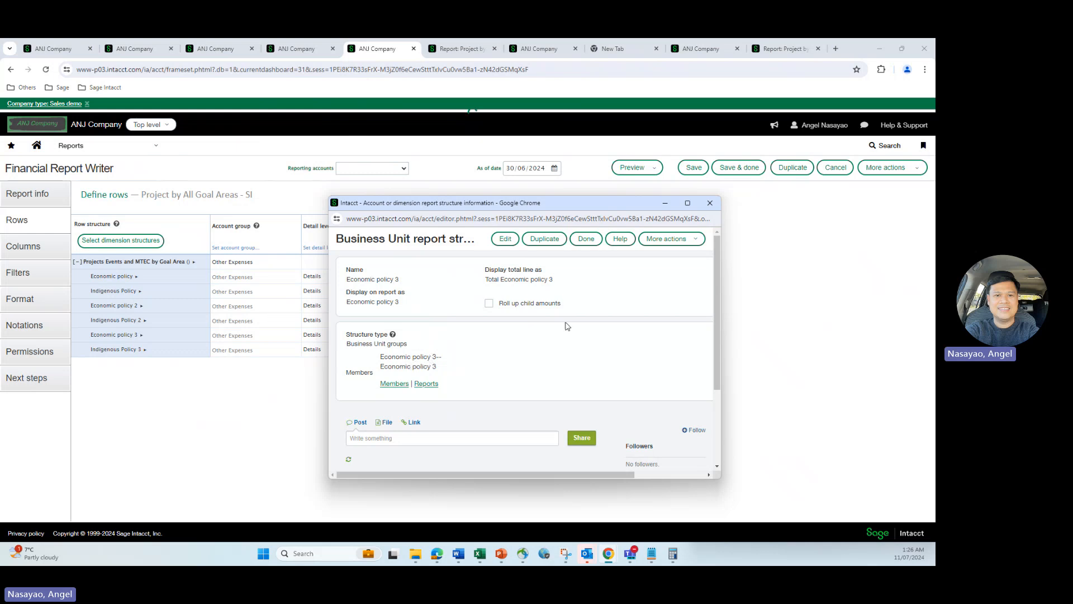
{"action": "left_click", "coordinate": [710, 202]}
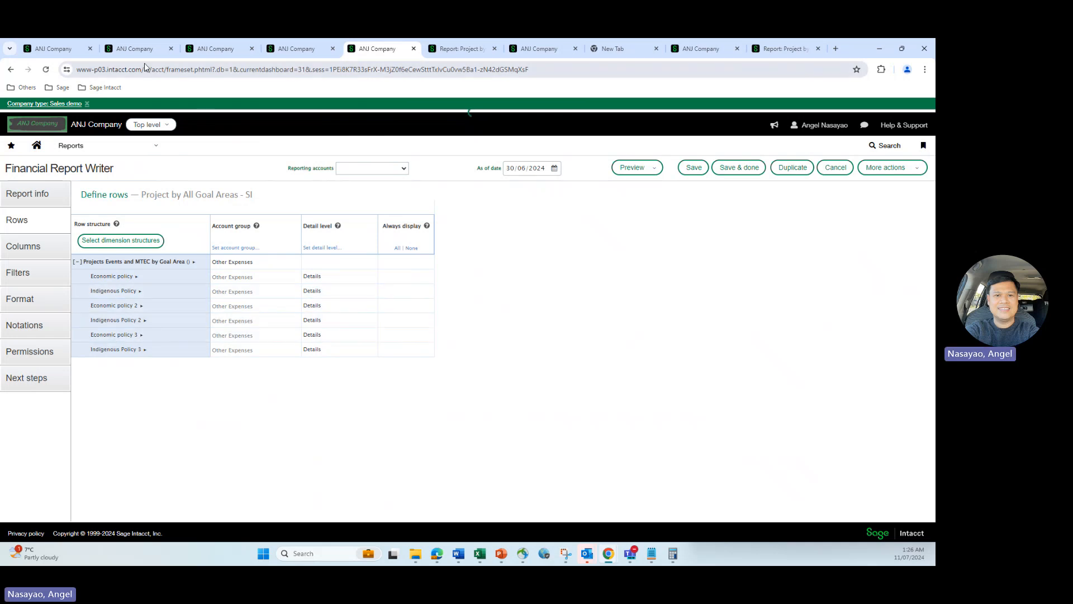
Review the assigned units, CUSTOM_PARENT field and unit 805 tabs, then browse the groups area
{"action": "left_click", "coordinate": [134, 48]}
{"action": "left_click", "coordinate": [201, 50]}
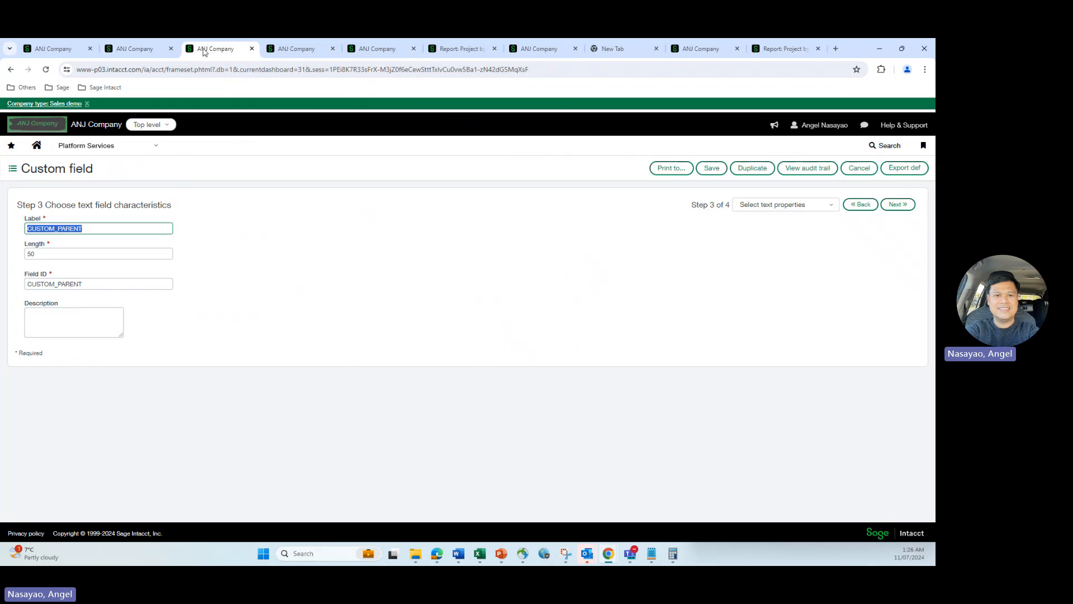
{"action": "left_click", "coordinate": [55, 49]}
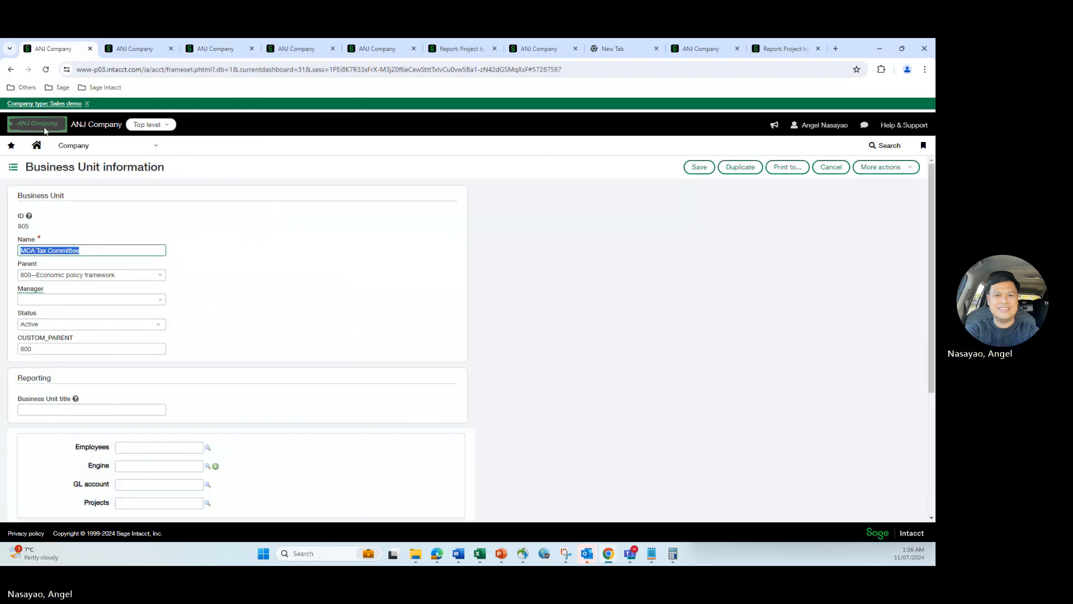
{"action": "left_click", "coordinate": [12, 168]}
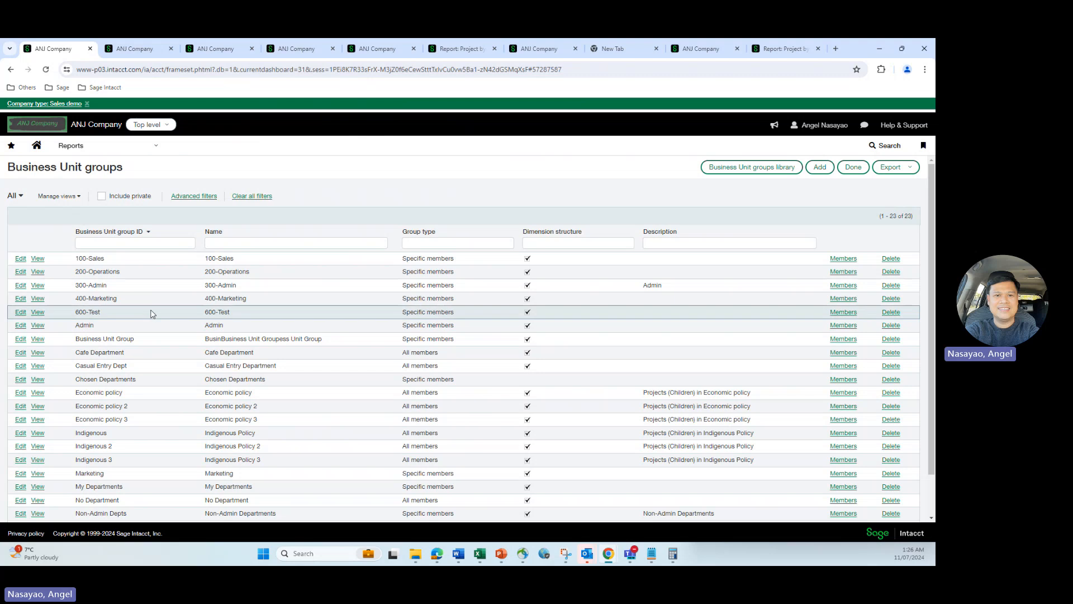
{"action": "scroll", "coordinate": [158, 262], "scroll_direction": "down", "scroll_amount": 2}
{"action": "scroll", "coordinate": [159, 262], "scroll_direction": "up", "scroll_amount": 2}
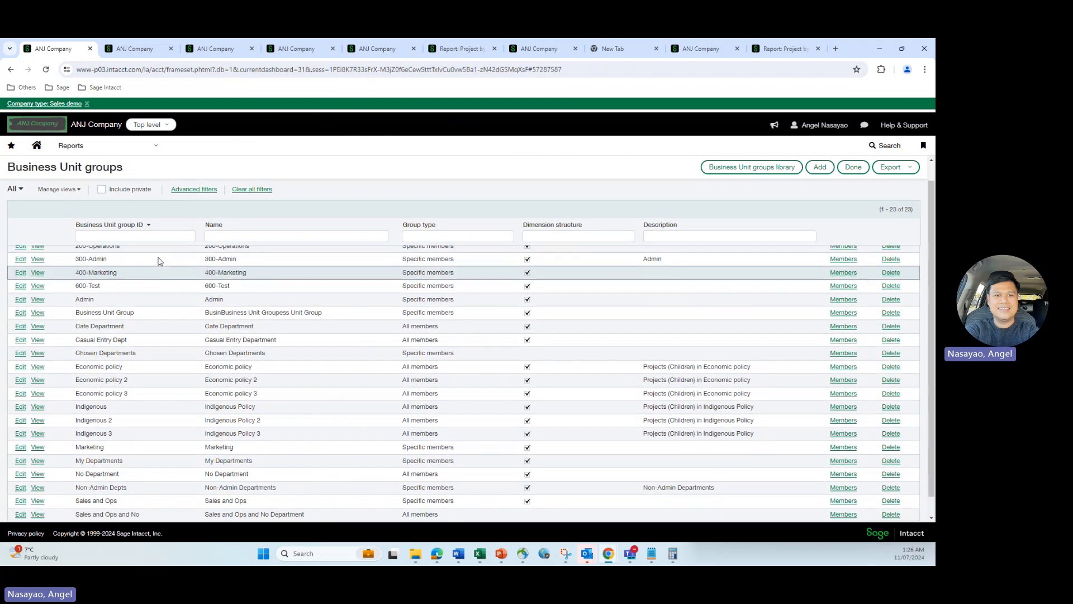
Go to Reports > Setup > Dimension groups > Business Unit and edit Economic policy 3
{"action": "left_click", "coordinate": [155, 148]}
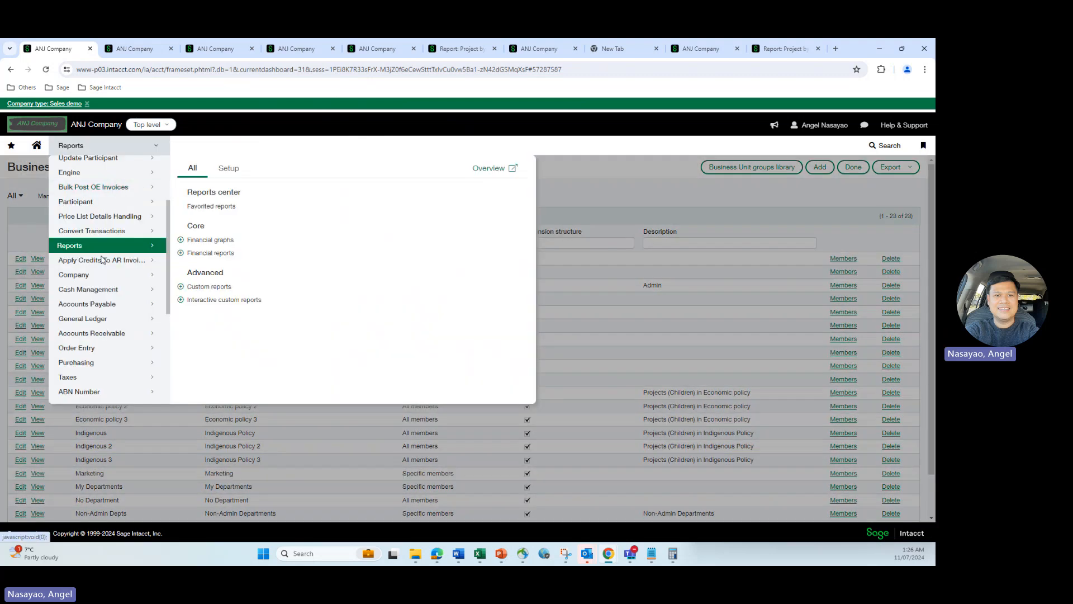
{"action": "left_click", "coordinate": [228, 168]}
{"action": "scroll", "coordinate": [306, 249], "scroll_direction": "down", "scroll_amount": 2}
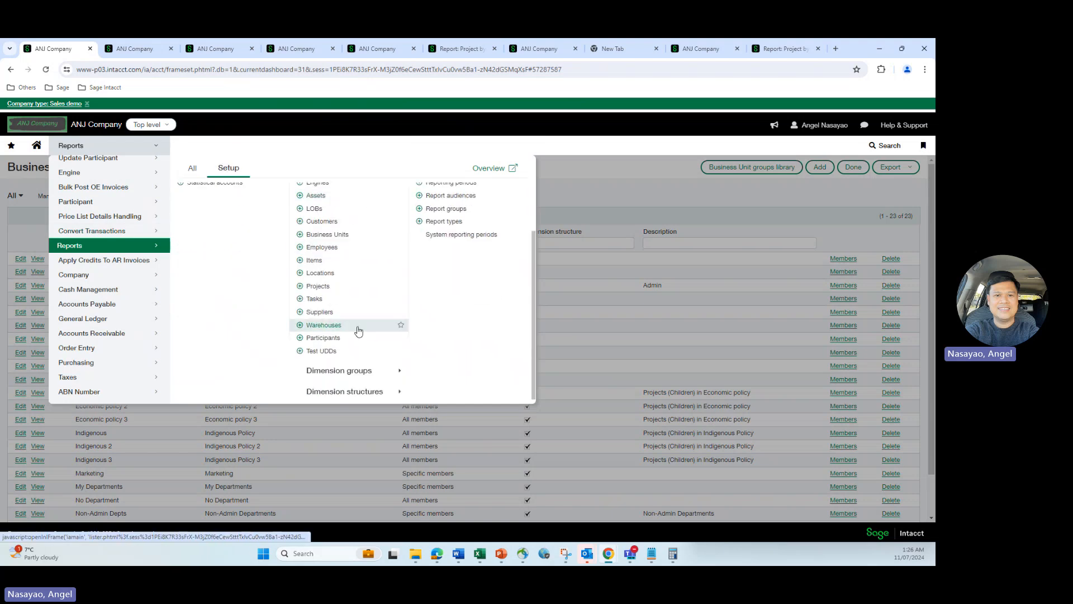
{"action": "mouse_move", "coordinate": [359, 376]}
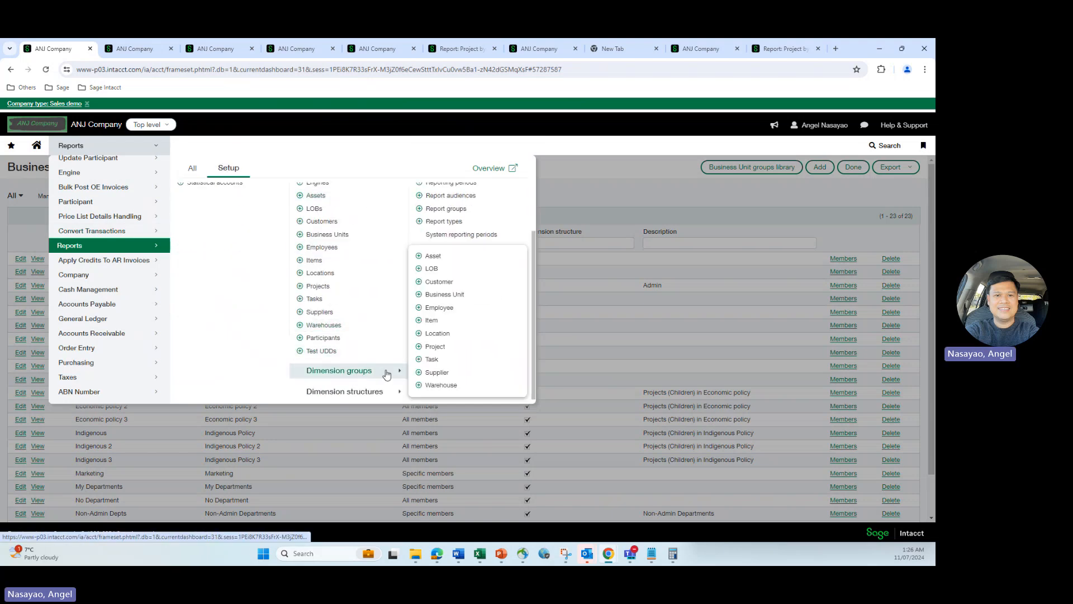
{"action": "left_click", "coordinate": [447, 296]}
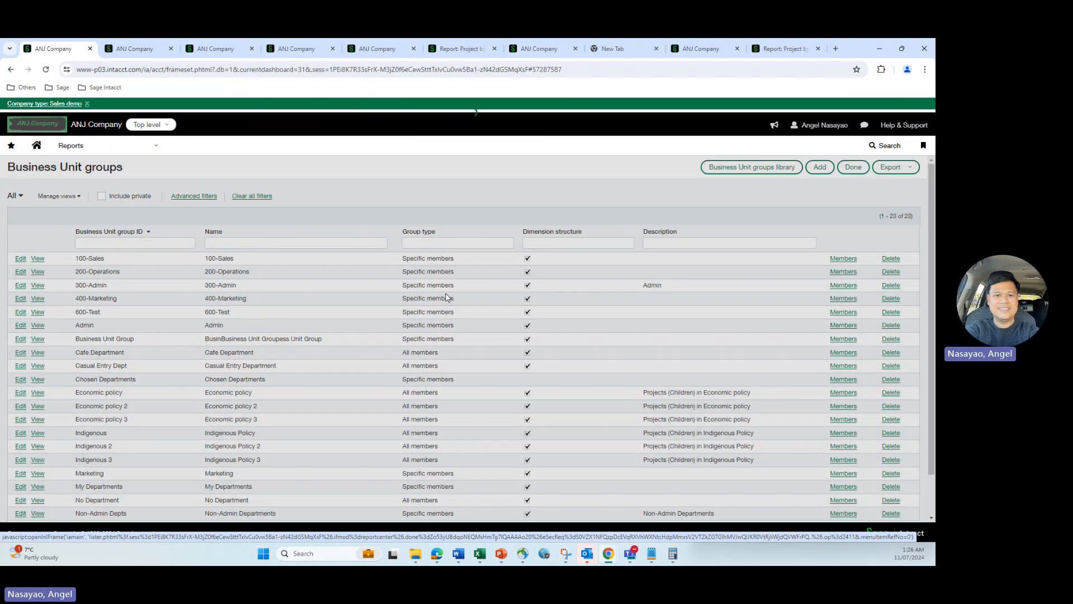
{"action": "left_click", "coordinate": [21, 419]}
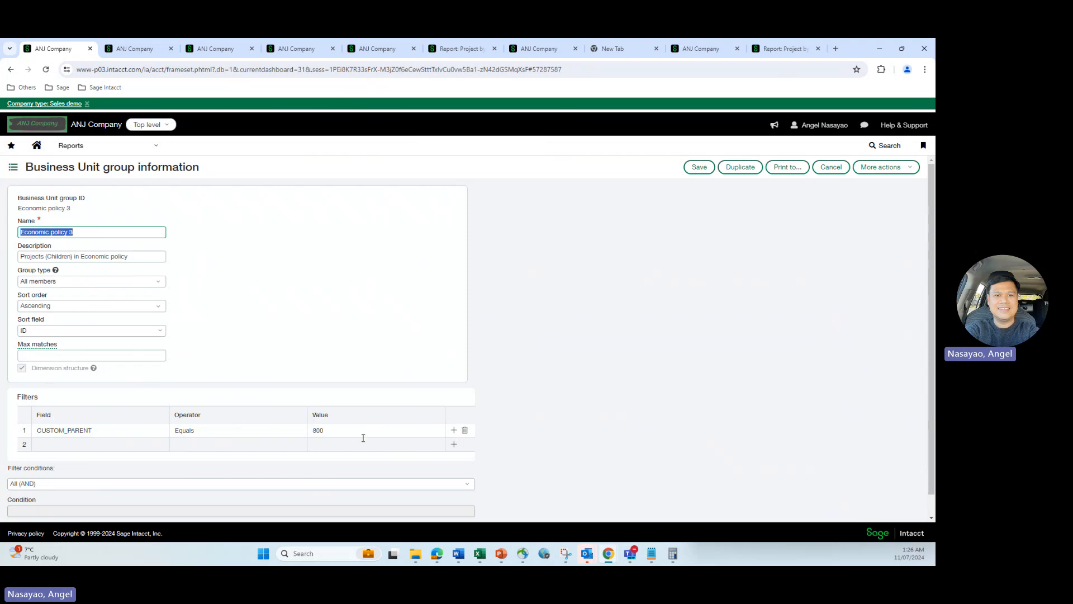
{"action": "left_click", "coordinate": [157, 148]}
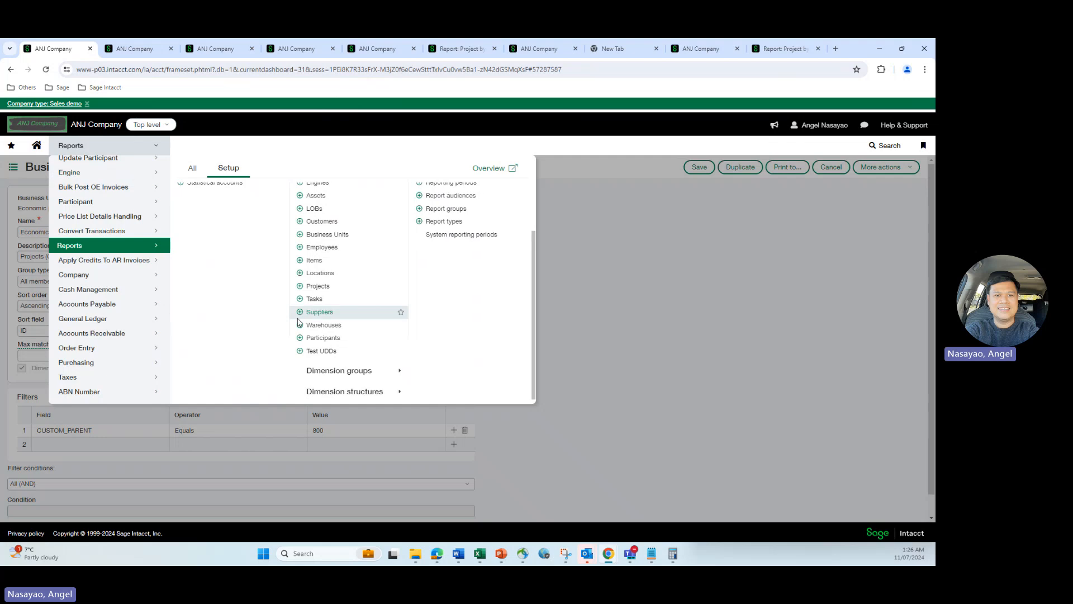
{"action": "left_click", "coordinate": [321, 234]}
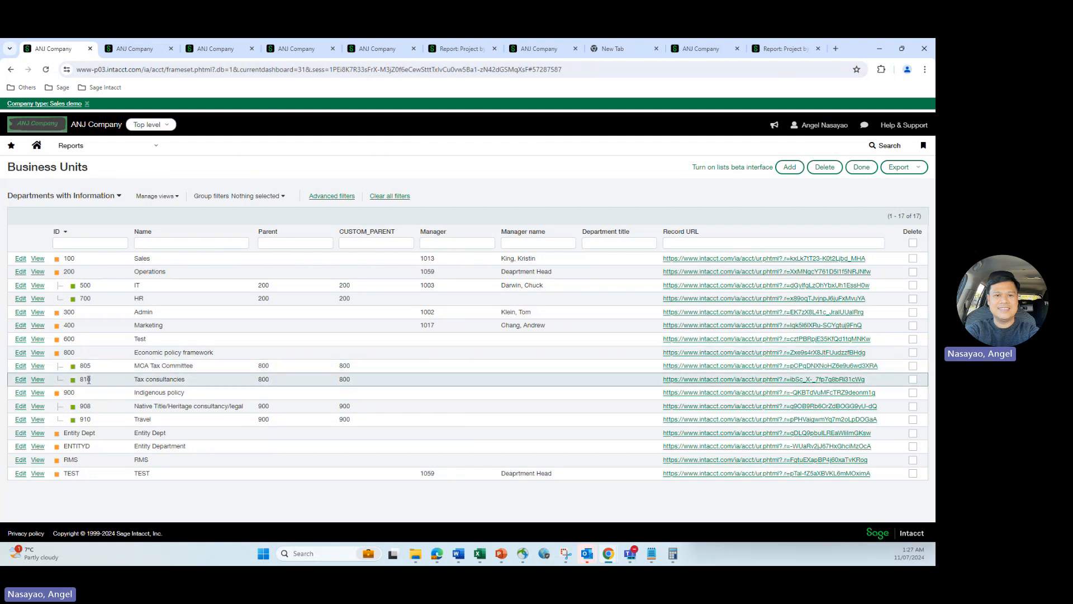
{"action": "left_click", "coordinate": [371, 53]}
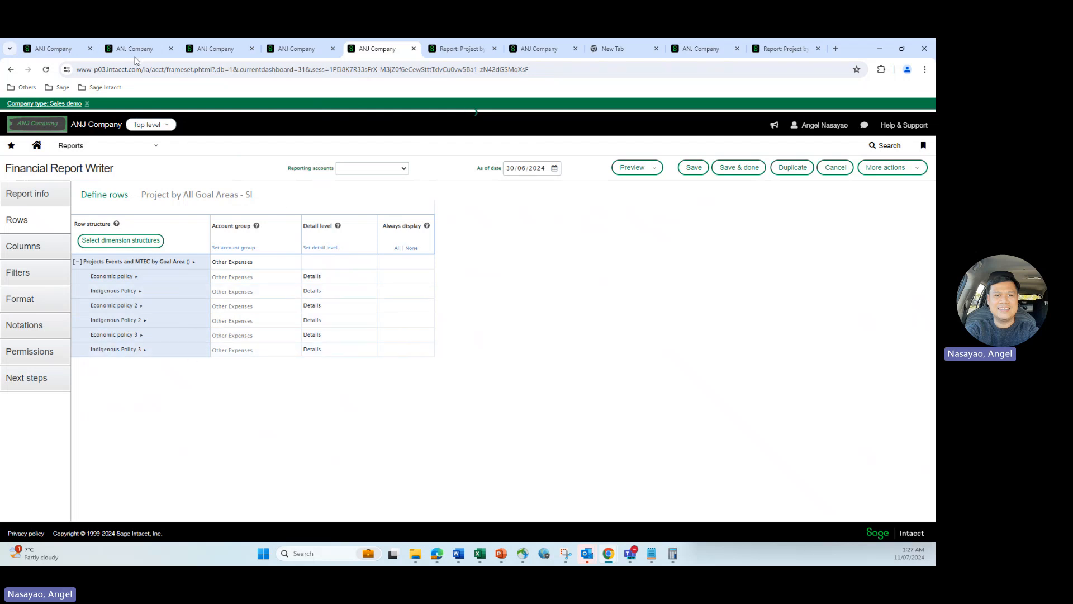
{"action": "left_click", "coordinate": [56, 49]}
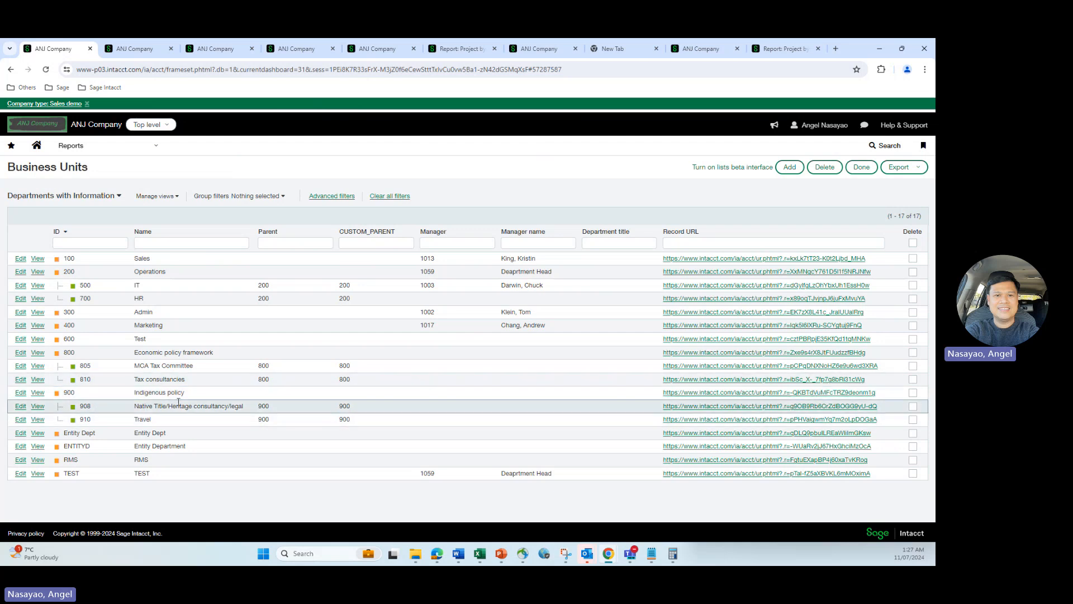
{"action": "left_click", "coordinate": [366, 52]}
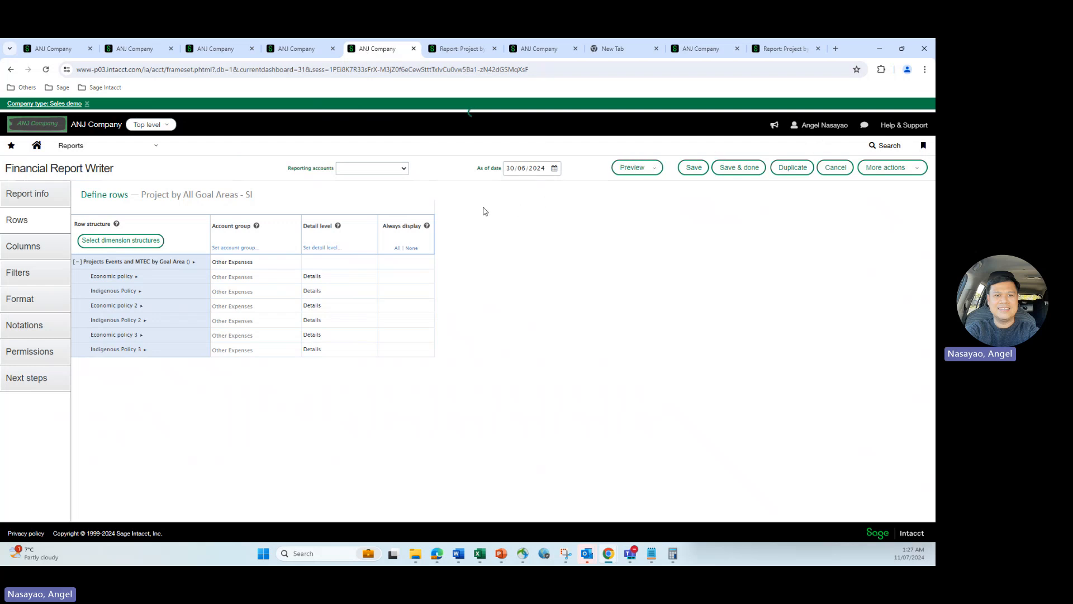
Preview as Live report (HTML), collapse Economic policy to its total, then view assigned units 810 and 908
{"action": "left_click", "coordinate": [637, 168]}
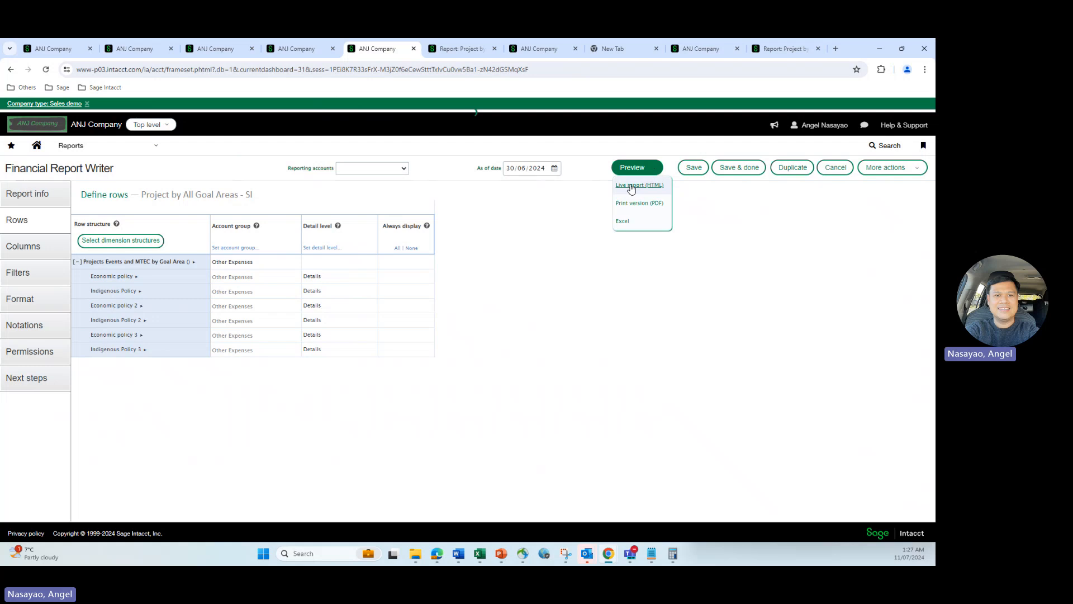
{"action": "left_click", "coordinate": [632, 187]}
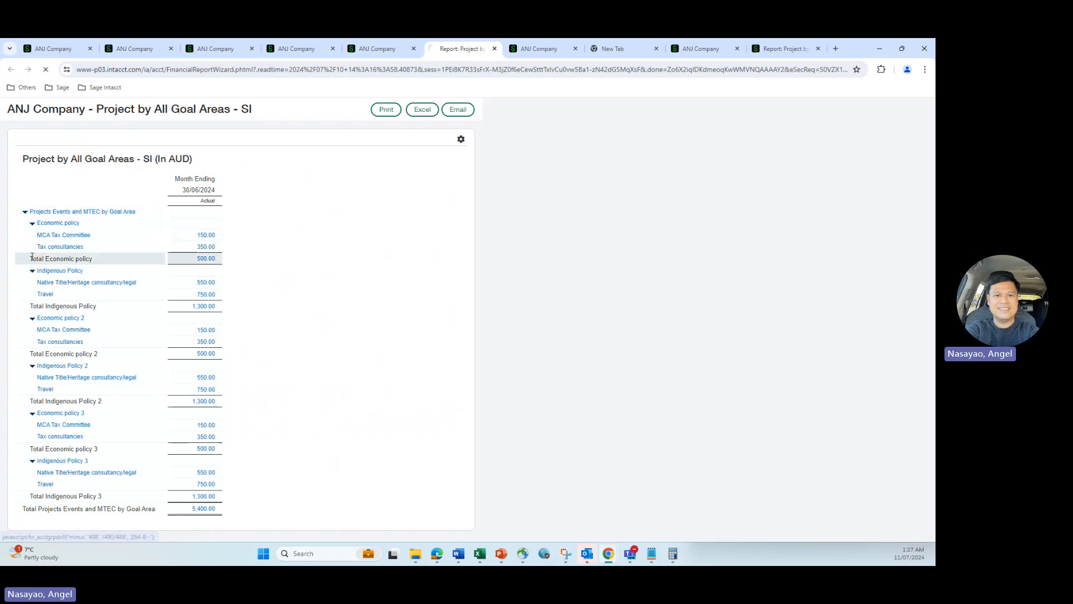
{"action": "left_click", "coordinate": [32, 281]}
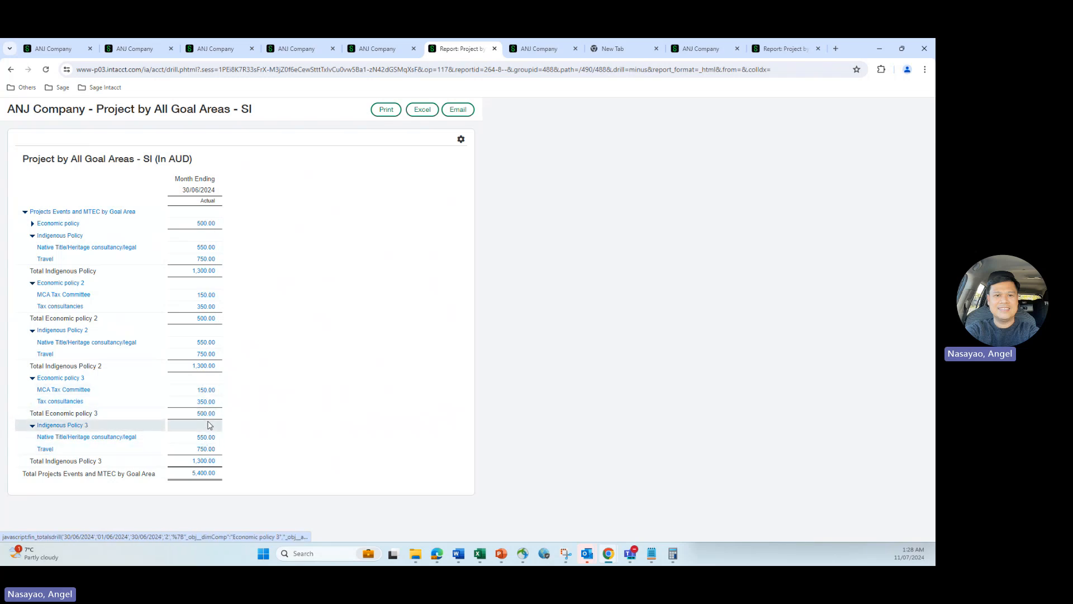
{"action": "left_click", "coordinate": [133, 50]}
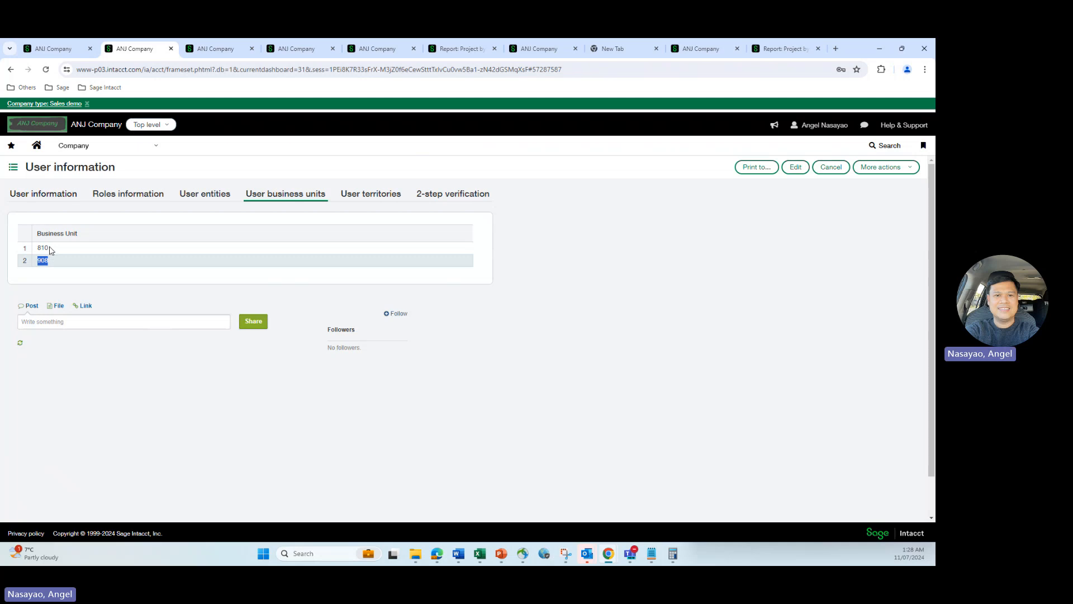
Highlight assigned units 810 and 908, then show the employee's Financial reports list of 99 reports
{"action": "left_click_drag", "start_coordinate": [52, 252], "coordinate": [40, 248]}
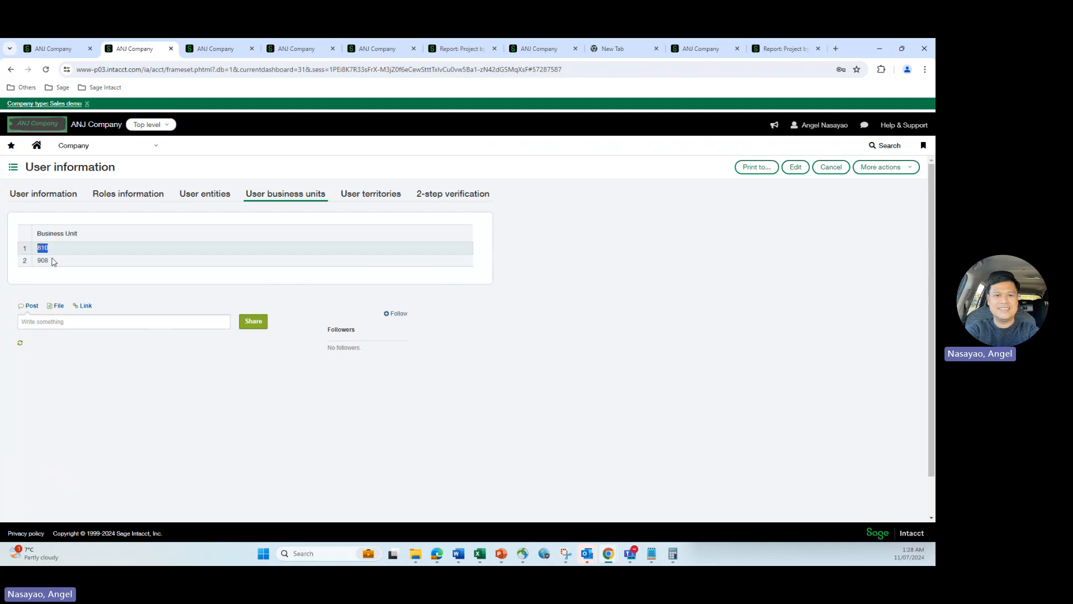
{"action": "left_click", "coordinate": [52, 260]}
{"action": "left_click_drag", "start_coordinate": [52, 259], "coordinate": [41, 259]}
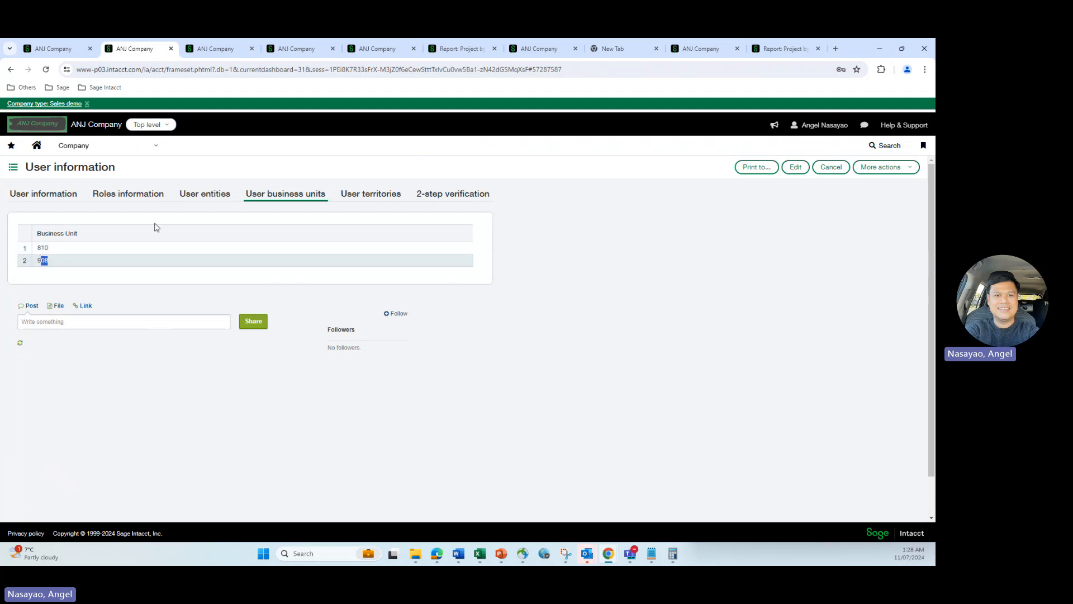
{"action": "left_click", "coordinate": [696, 50]}
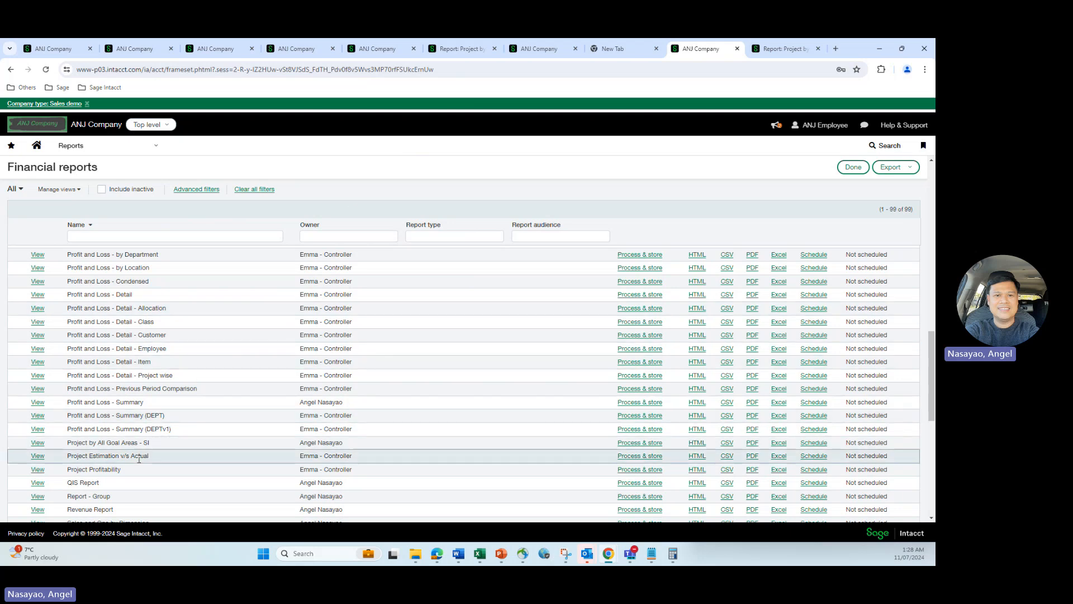
Run Project by All Goal Areas - SI as HTML for the employee (total 1,800.00), then return to Business Units
{"action": "left_click", "coordinate": [696, 444]}
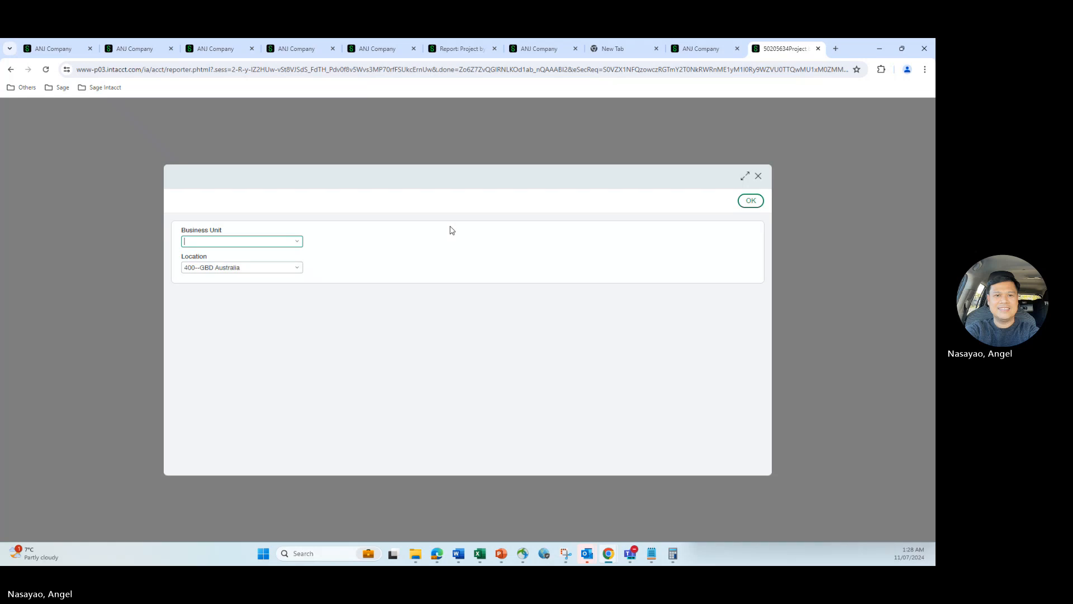
{"action": "left_click", "coordinate": [750, 201]}
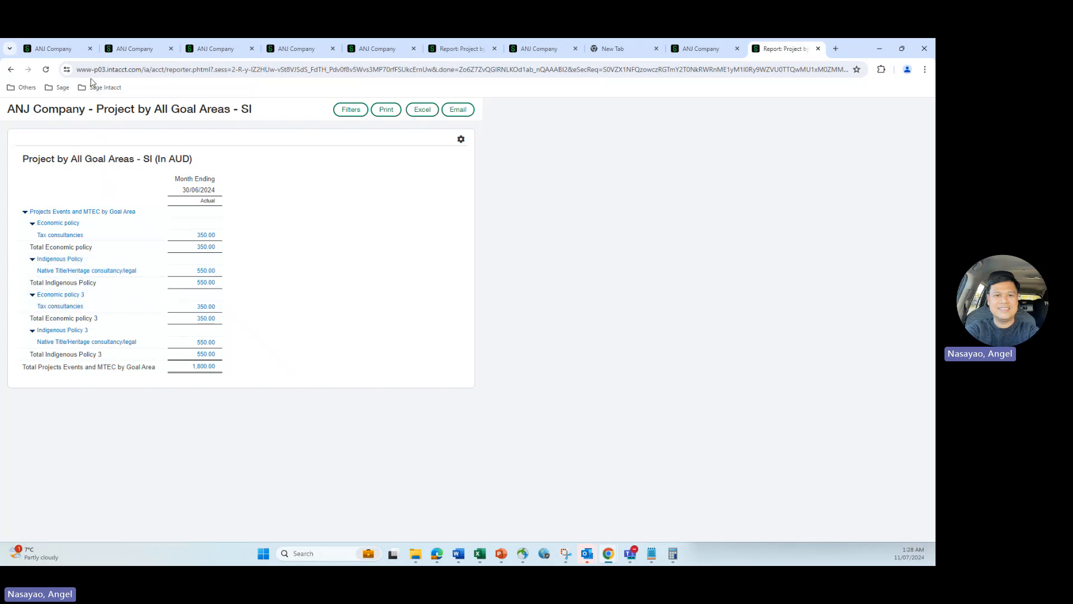
{"action": "left_click", "coordinate": [59, 48]}
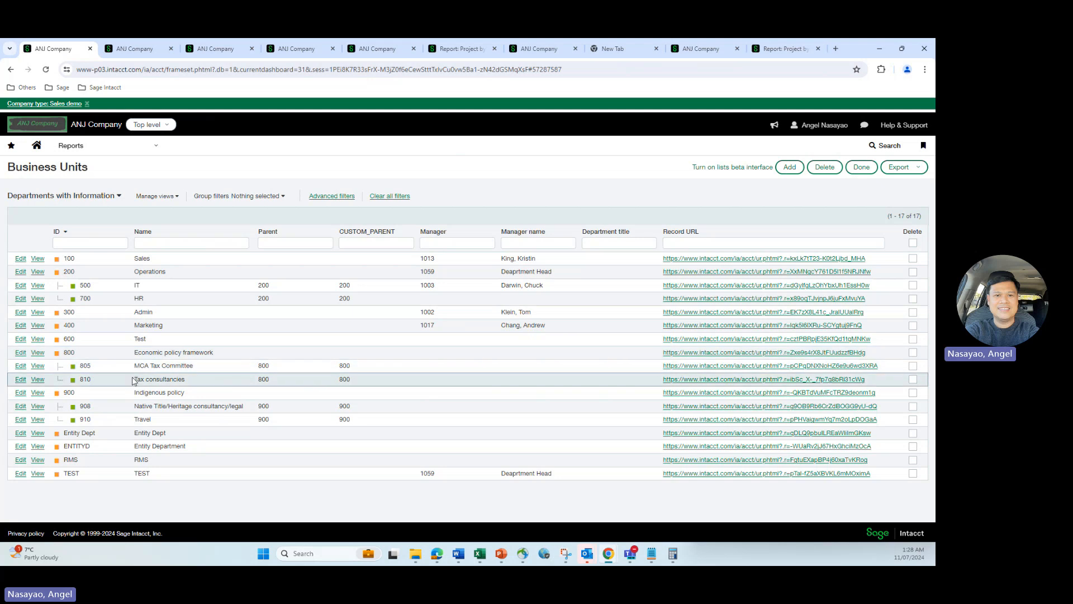
Compare unit 810, Tax consultancies, across the Business Units list, the user's units and the restricted report
{"action": "left_click_drag", "start_coordinate": [79, 379], "coordinate": [182, 380]}
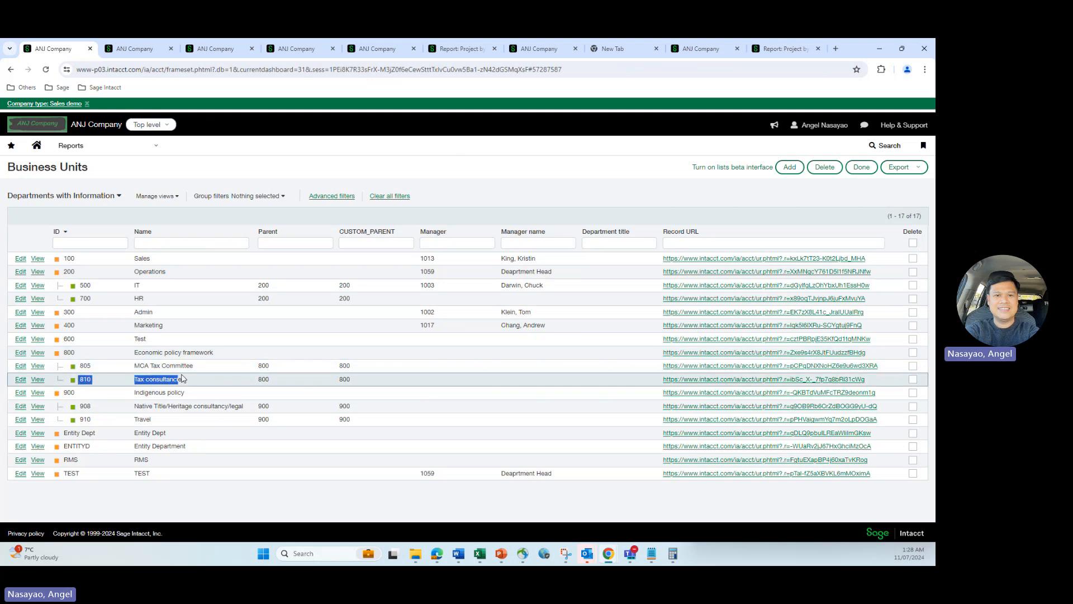
{"action": "left_click", "coordinate": [134, 49]}
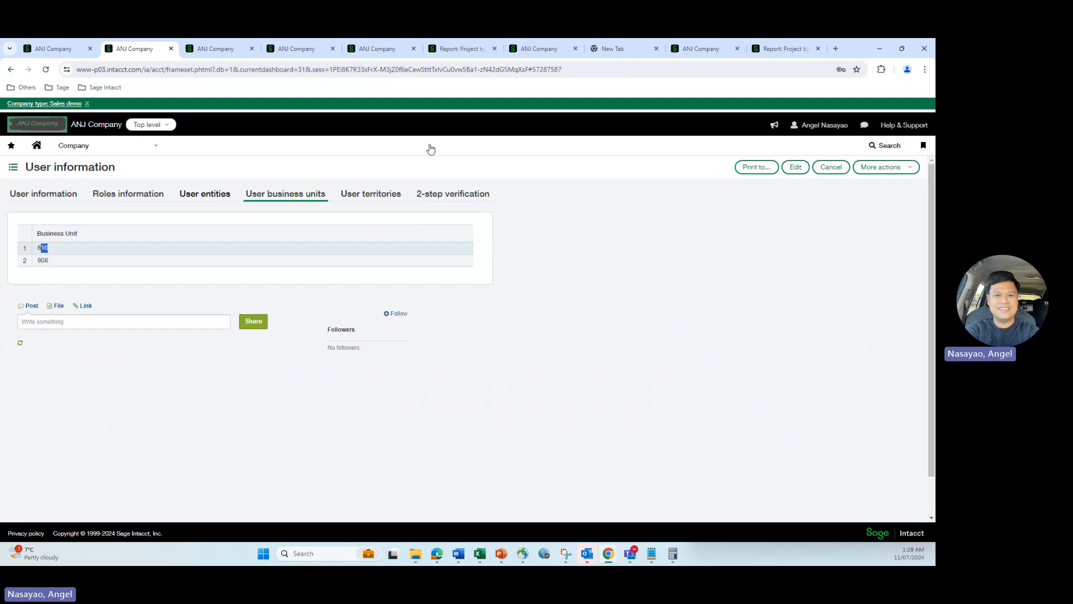
{"action": "left_click", "coordinate": [785, 49]}
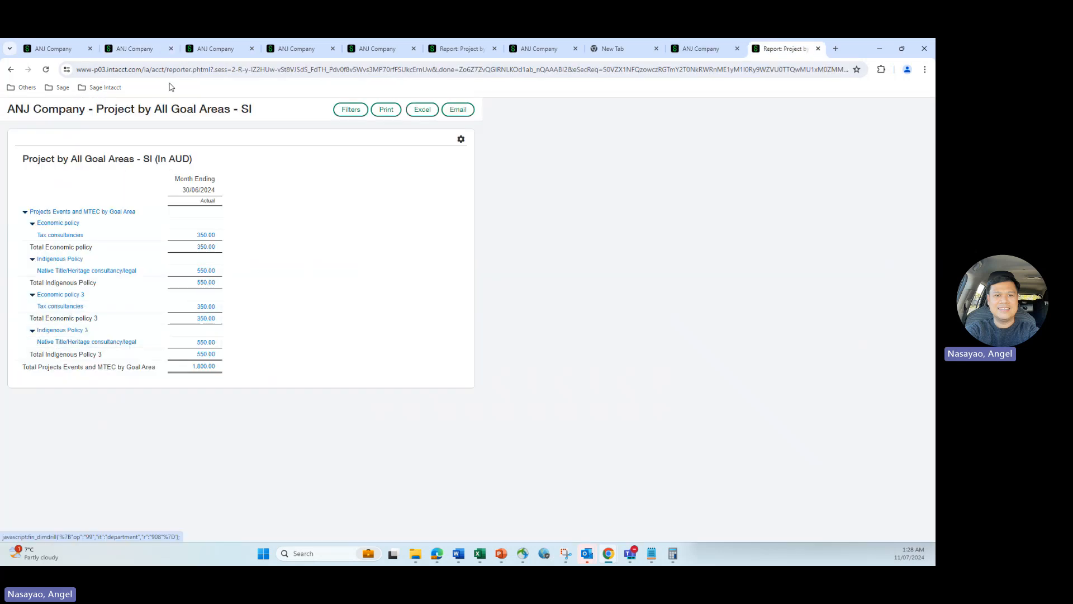
{"action": "left_click", "coordinate": [129, 51]}
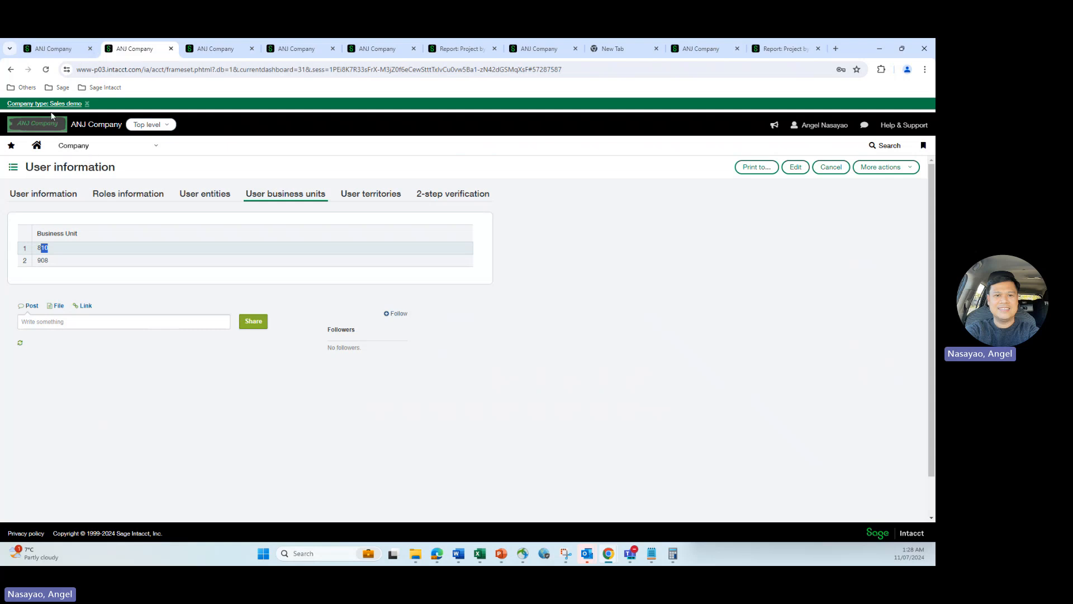
Check unit 908 under Indigenous policy against the user's units, ending on the 1,800.00 report
{"action": "left_click", "coordinate": [62, 48]}
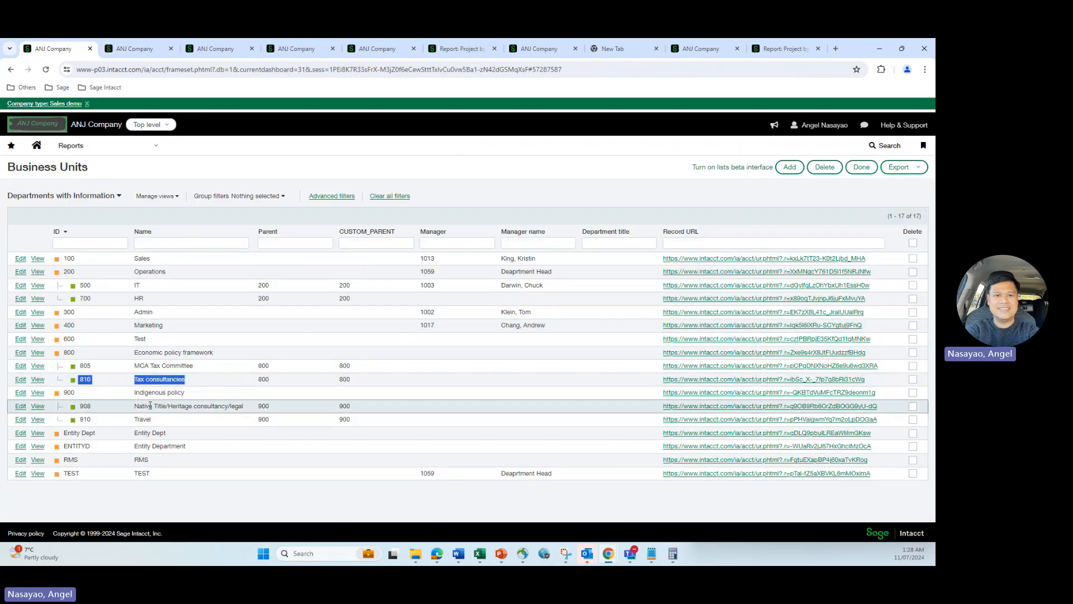
{"action": "left_click_drag", "start_coordinate": [80, 406], "coordinate": [93, 410]}
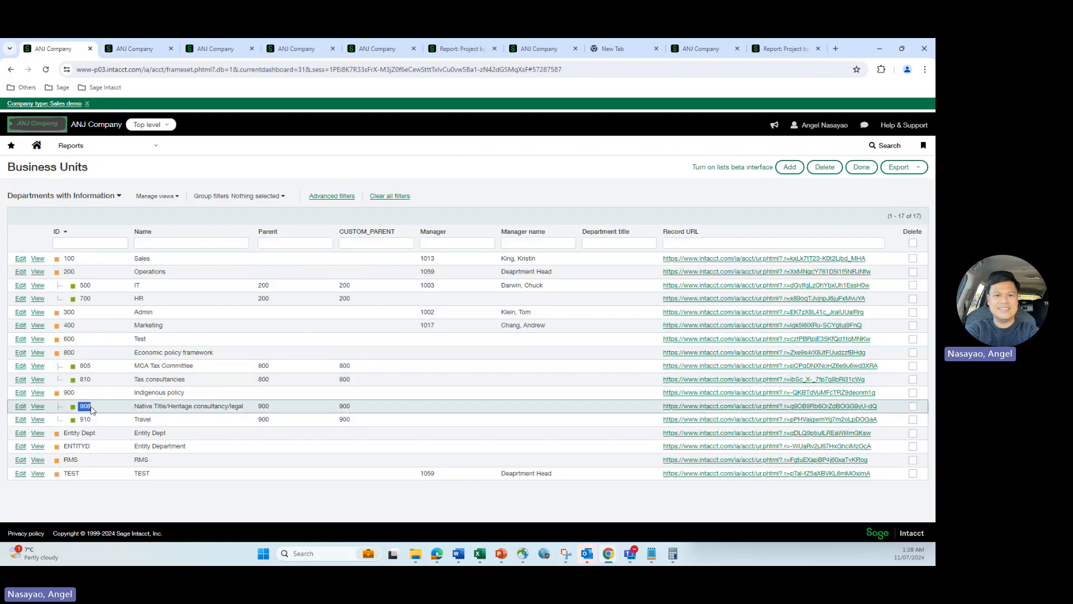
{"action": "left_click", "coordinate": [134, 49]}
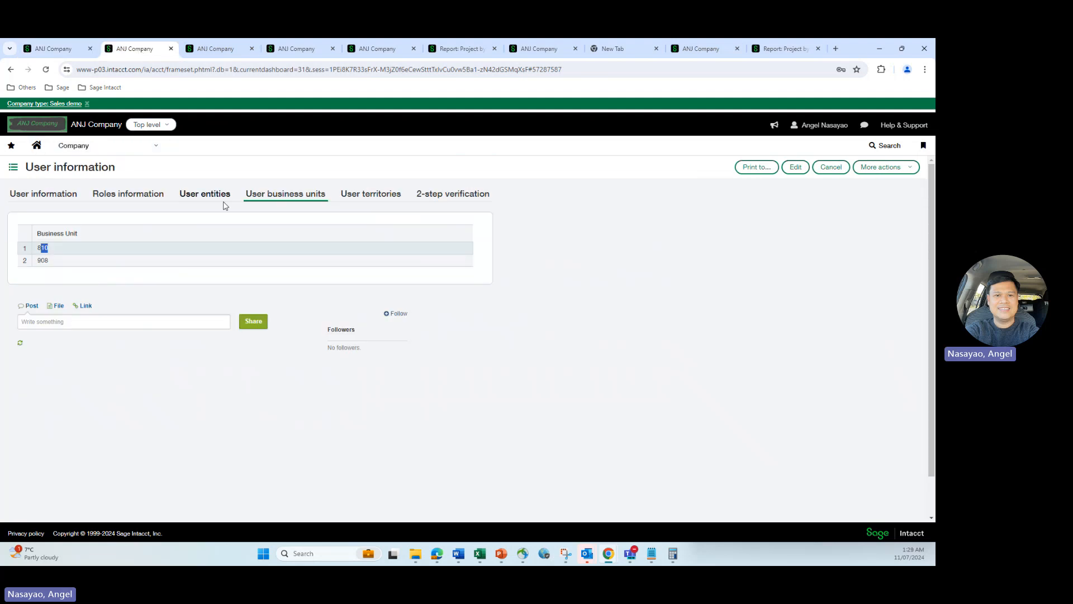
{"action": "left_click", "coordinate": [53, 261]}
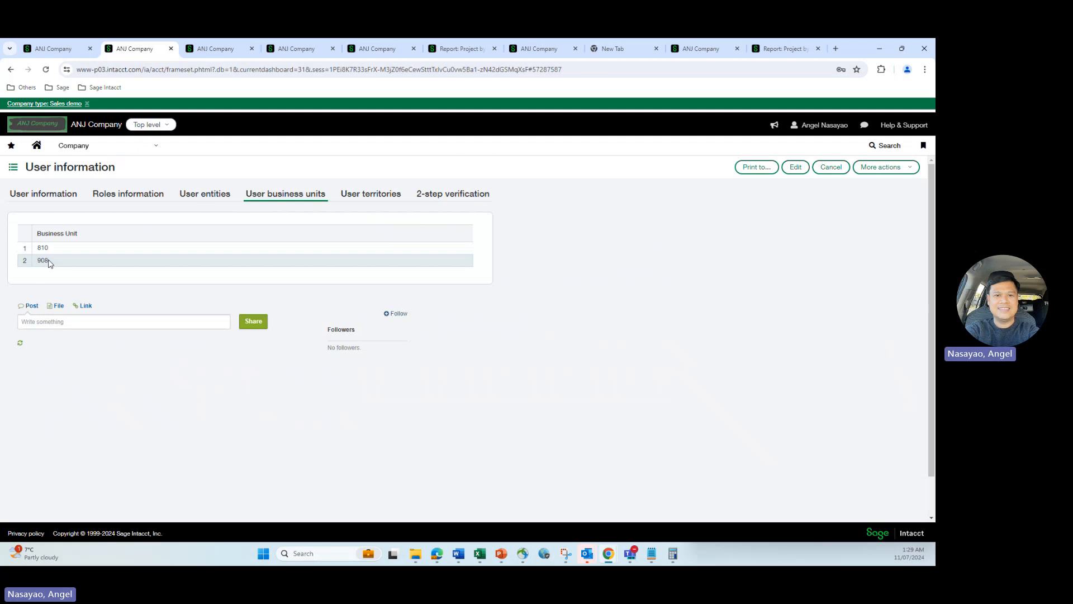
{"action": "left_click", "coordinate": [767, 49]}
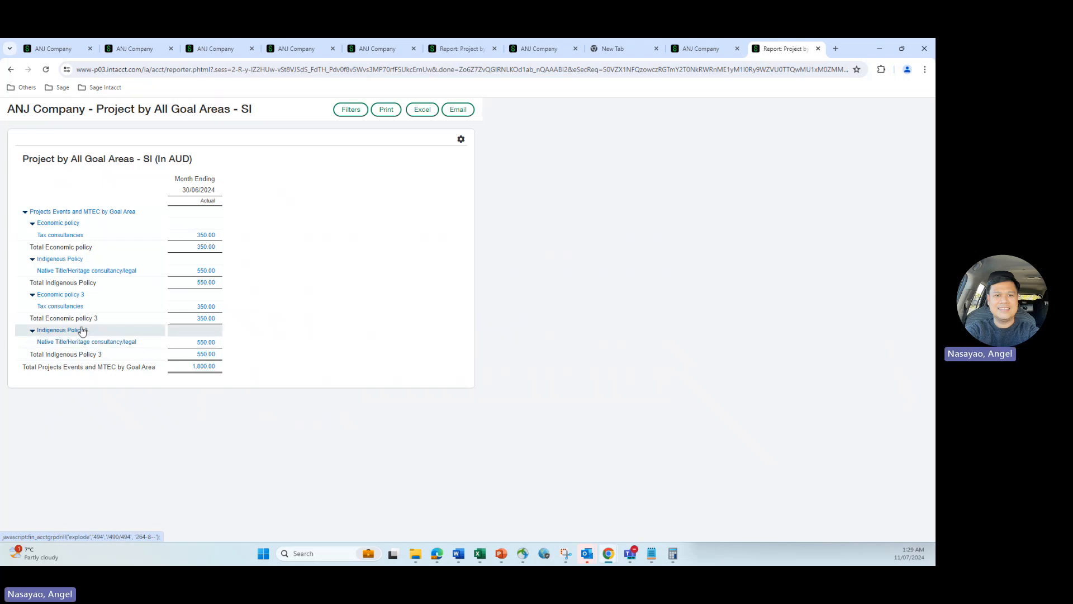
{"action": "left_click", "coordinate": [137, 49]}
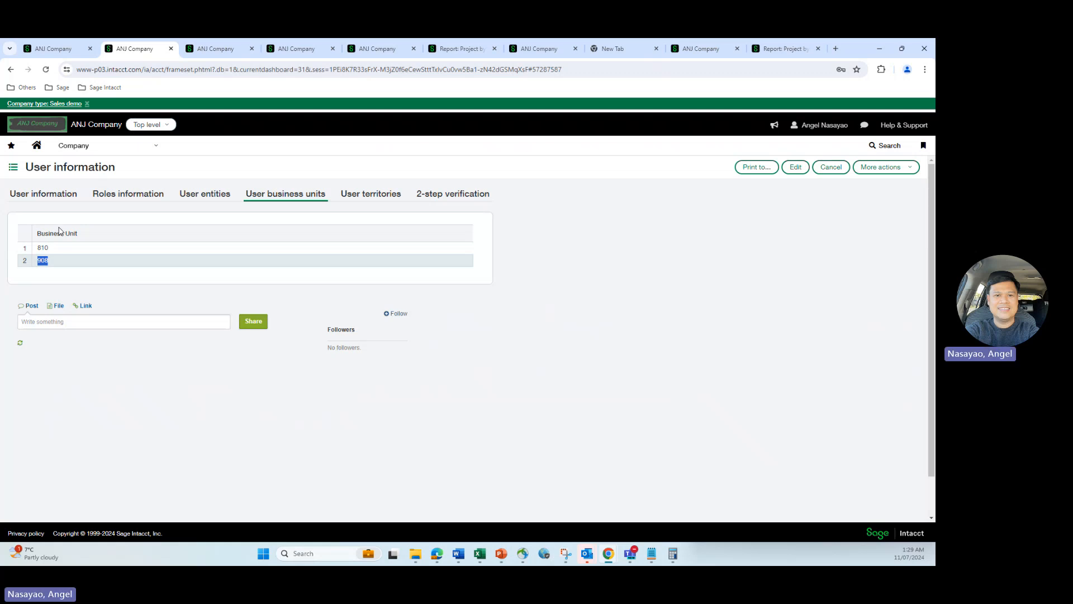
{"action": "left_click", "coordinate": [783, 48]}
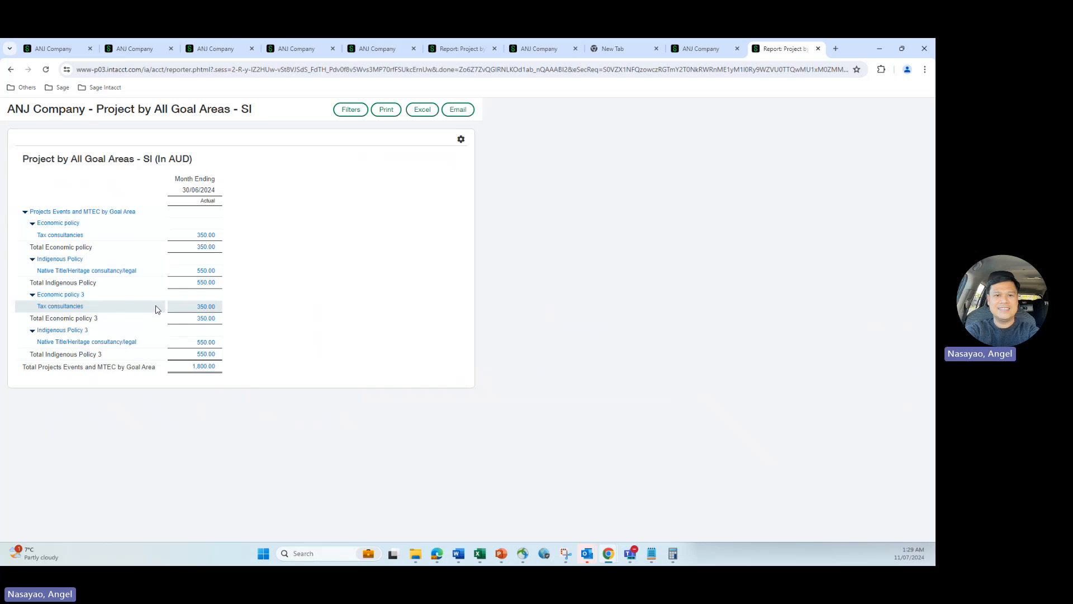
Highlight assigned units 810 and 908 on the user page, cross-checking them against the Business Units list
{"action": "left_click", "coordinate": [134, 49]}
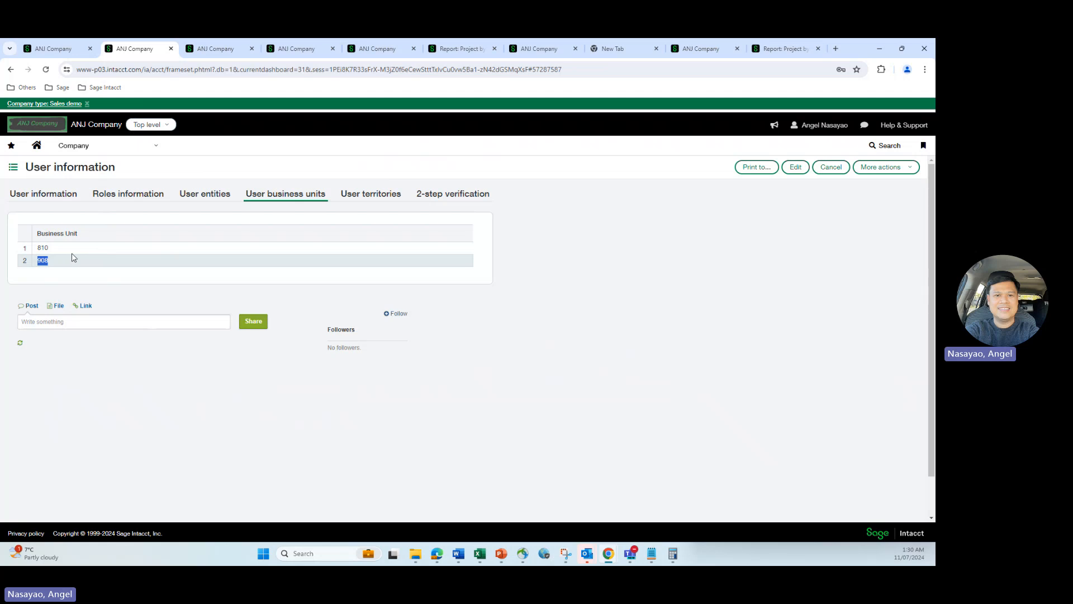
{"action": "double_click", "coordinate": [43, 248]}
{"action": "double_click", "coordinate": [43, 260]}
{"action": "left_click", "coordinate": [65, 49]}
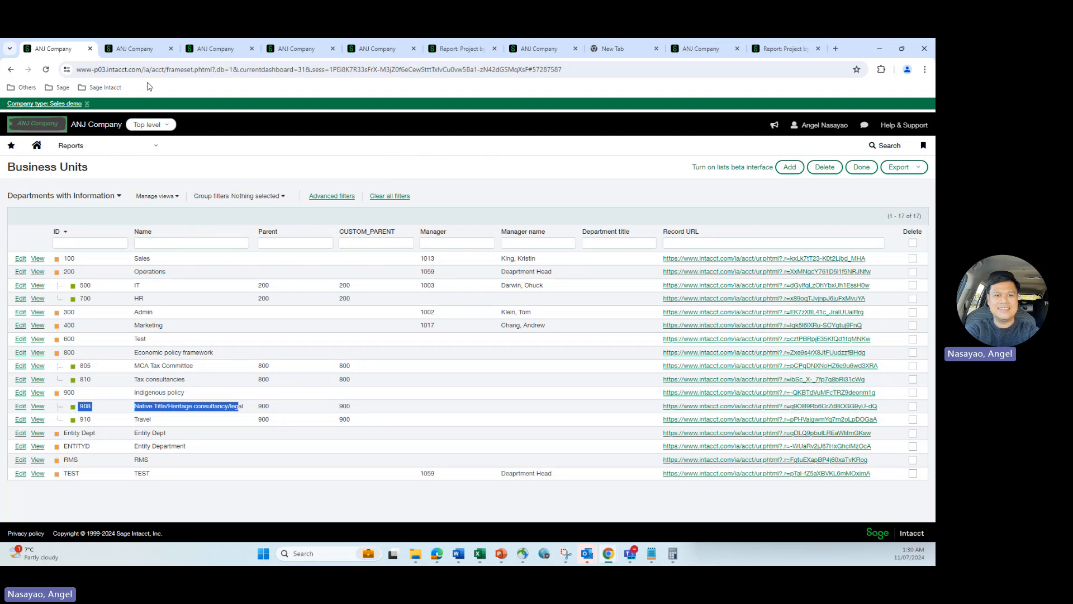
{"action": "left_click", "coordinate": [150, 55]}
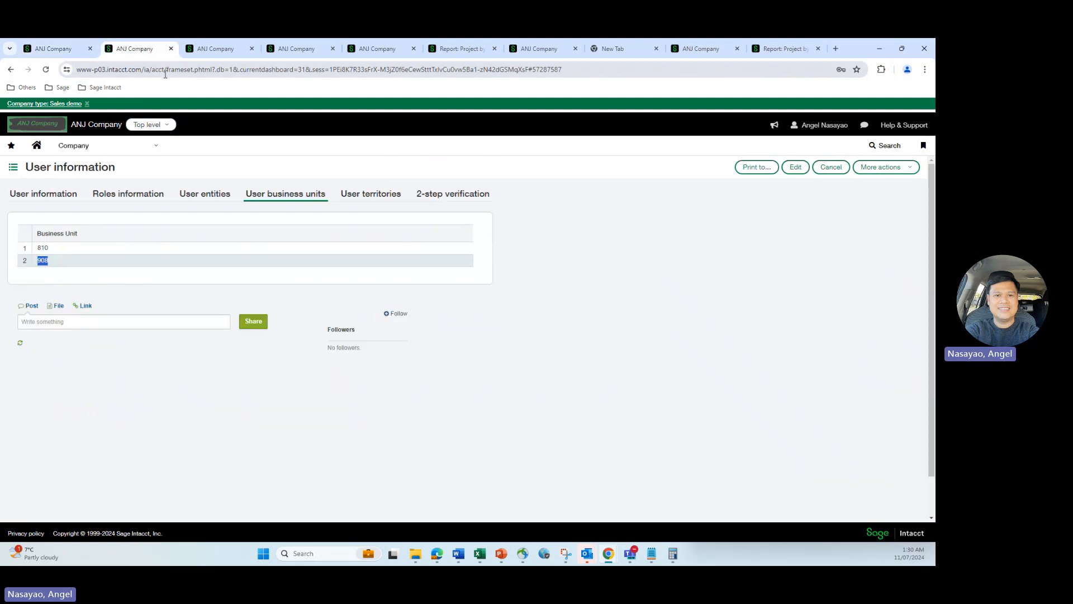